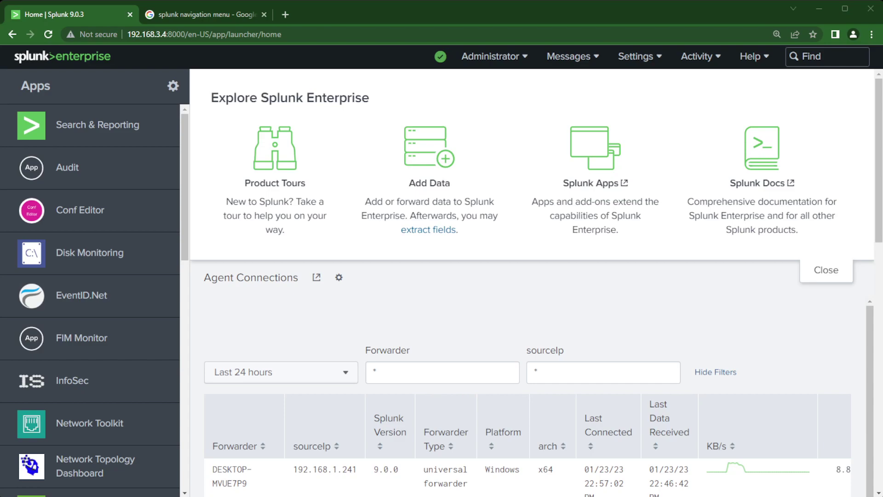
Open the Search & Reporting app from the Splunk home page's Apps sidebar
{"action": "left_click", "coordinate": [103, 133]}
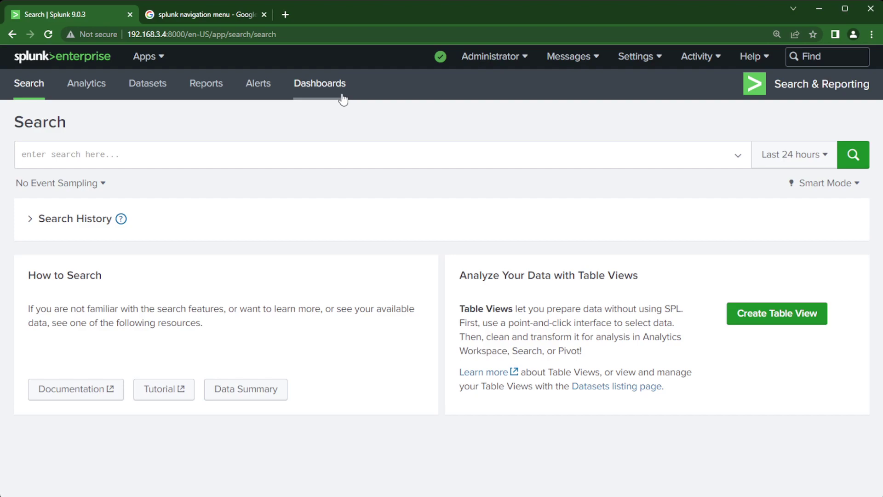
Go to the Dashboards page, try a 'nix' filter, then clear it to list all 9 dashboards
{"action": "left_click", "coordinate": [306, 85]}
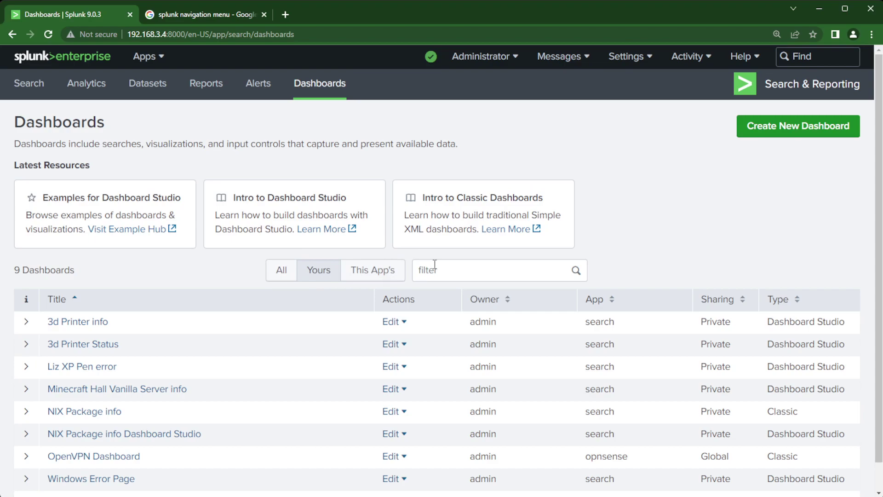
{"action": "left_click", "coordinate": [453, 270]}
{"action": "type", "text": "nix"}
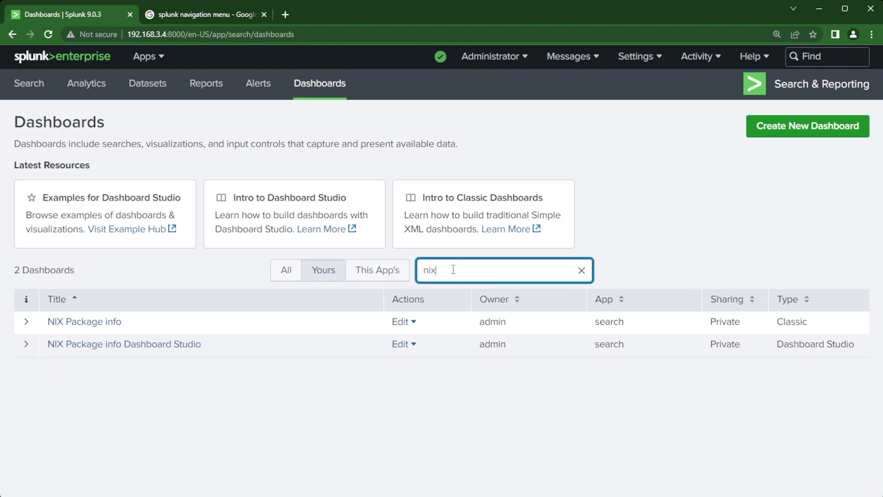
{"action": "key", "text": "BackSpace"}
{"action": "key", "text": "BackSpace"}
{"action": "key", "text": "BackSpace"}
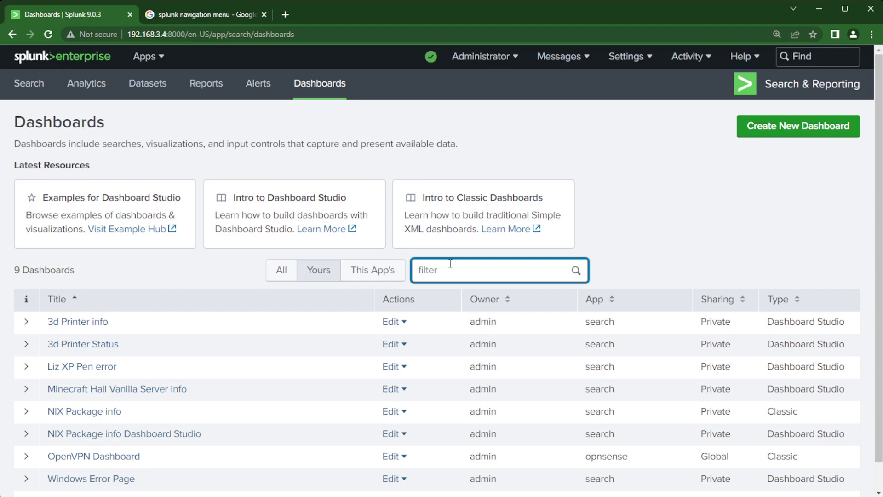
Switch to the OPNsense app and expand its My Dashboards menu
{"action": "left_click", "coordinate": [148, 59]}
{"action": "left_click", "coordinate": [111, 309]}
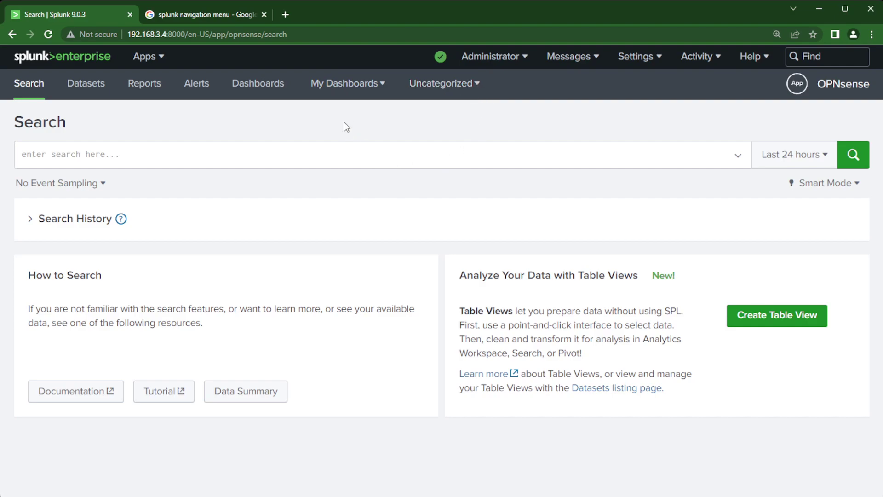
{"action": "left_click", "coordinate": [344, 92]}
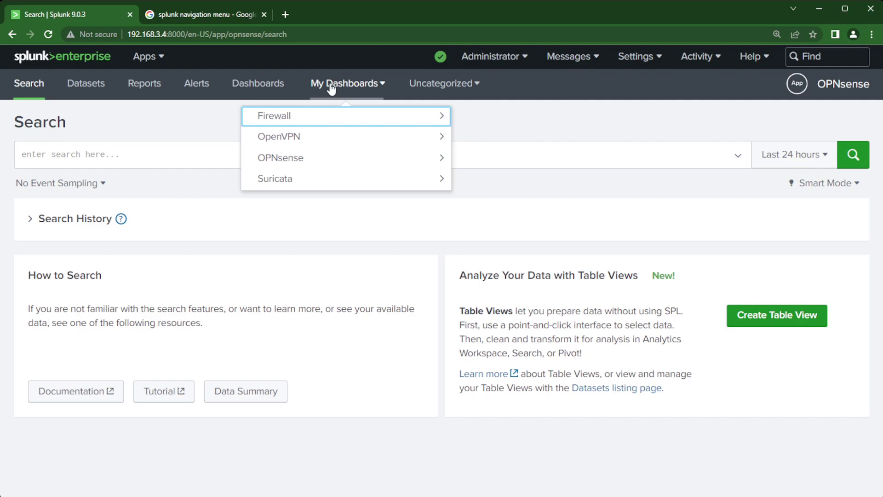
Browse the Firewall, OpenVPN, OPNsense and Suricata dashboard collections in turn
{"action": "left_click", "coordinate": [320, 112]}
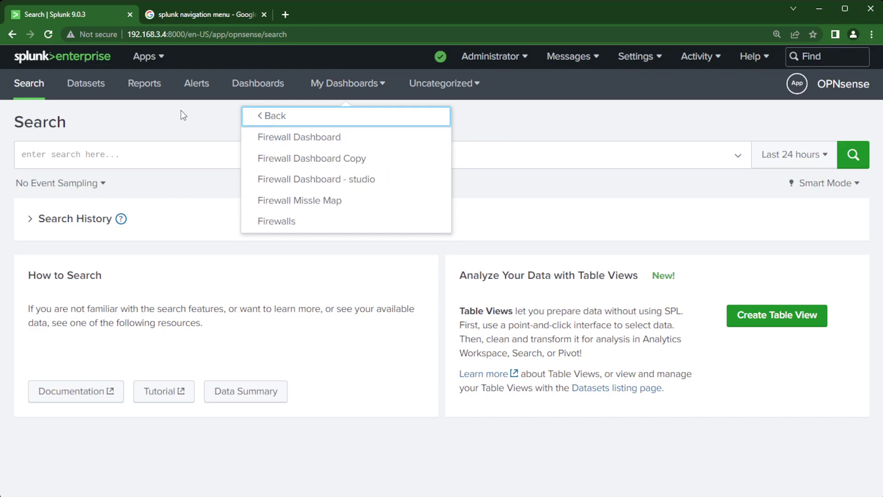
{"action": "left_click", "coordinate": [261, 117]}
{"action": "left_click", "coordinate": [285, 140]}
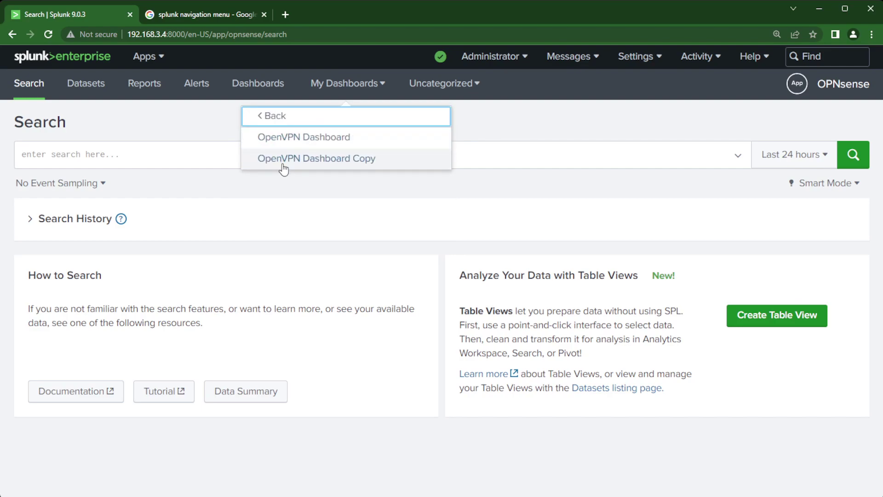
{"action": "left_click", "coordinate": [285, 115]}
{"action": "left_click", "coordinate": [290, 165]}
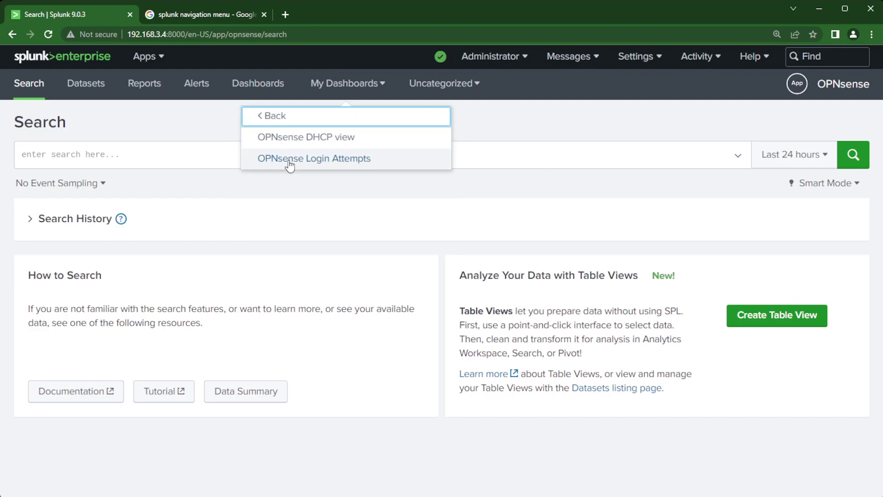
{"action": "left_click", "coordinate": [286, 114]}
{"action": "left_click", "coordinate": [281, 183]}
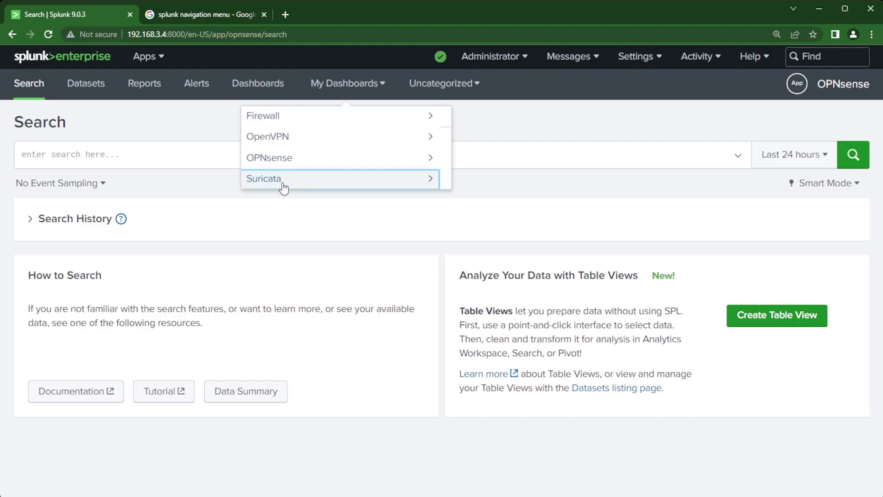
{"action": "left_click", "coordinate": [275, 118]}
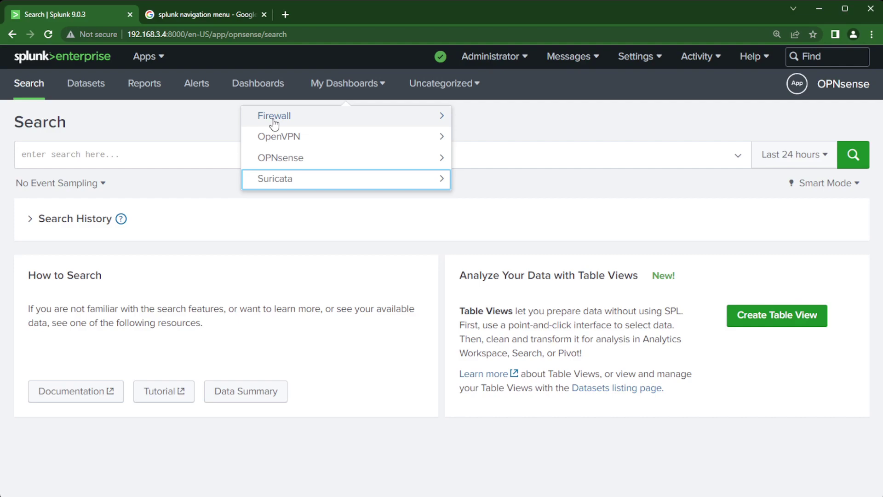
Scroll through the OPNsense app's Uncategorized dashboards list, then close the menu
{"action": "left_click", "coordinate": [444, 94]}
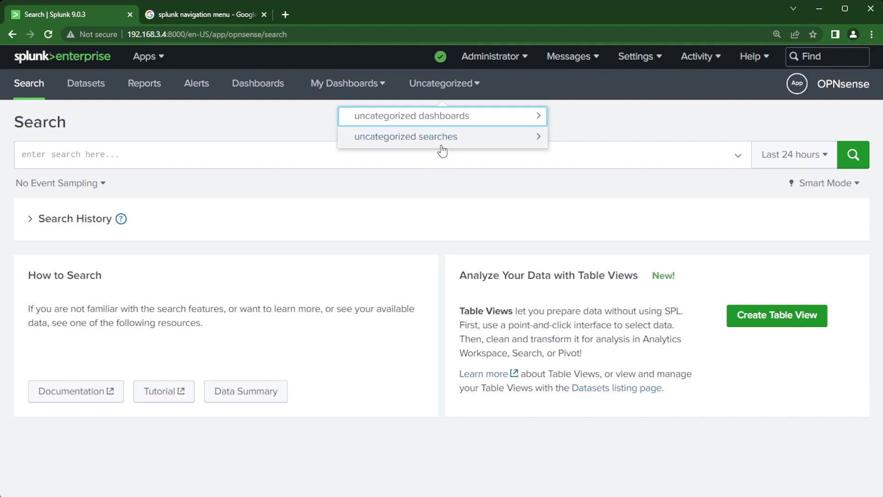
{"action": "left_click", "coordinate": [449, 118]}
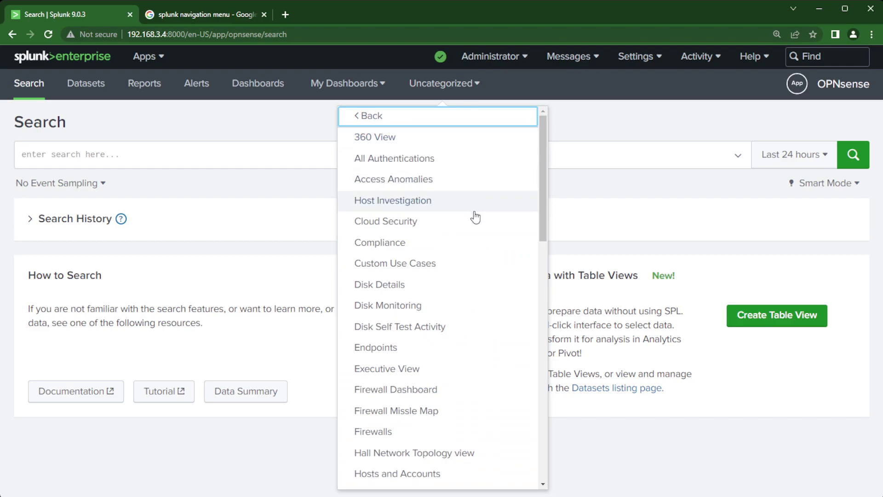
{"action": "scroll", "coordinate": [475, 218], "scroll_direction": "down", "scroll_amount": 4}
{"action": "scroll", "coordinate": [475, 216], "scroll_direction": "down", "scroll_amount": 2}
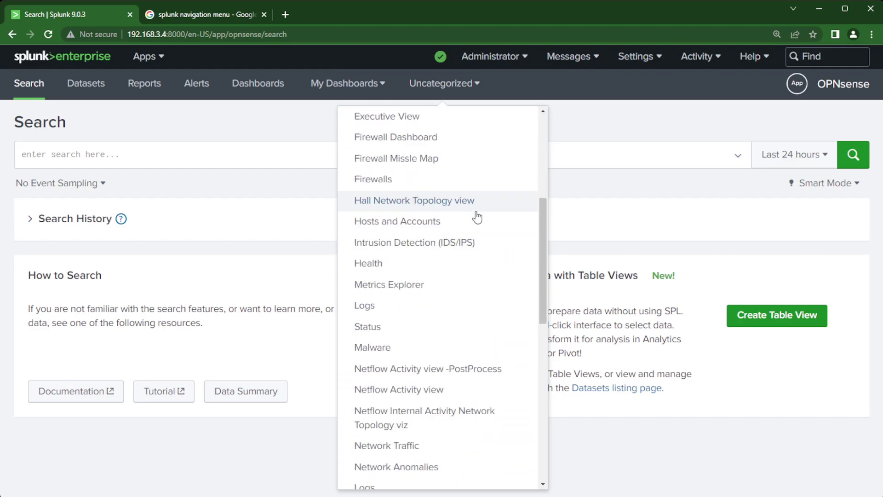
{"action": "scroll", "coordinate": [477, 217], "scroll_direction": "down", "scroll_amount": 4}
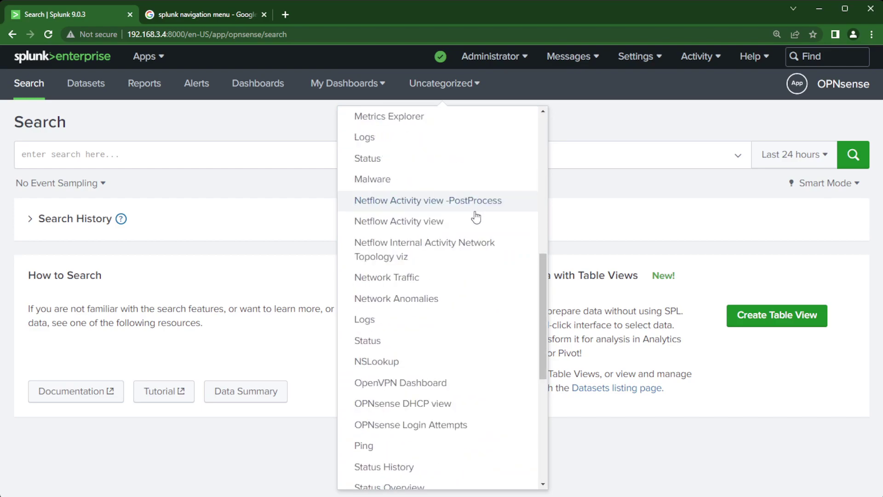
{"action": "scroll", "coordinate": [474, 239], "scroll_direction": "up", "scroll_amount": 5}
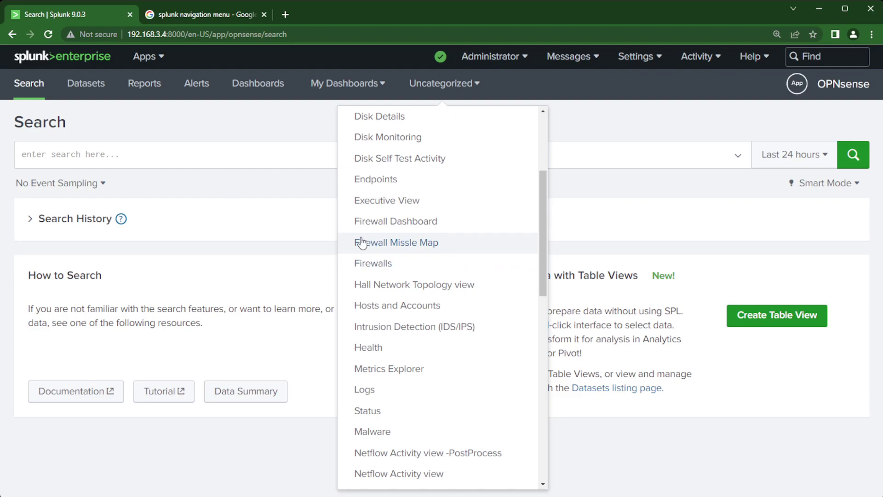
{"action": "scroll", "coordinate": [394, 285], "scroll_direction": "down", "scroll_amount": 5}
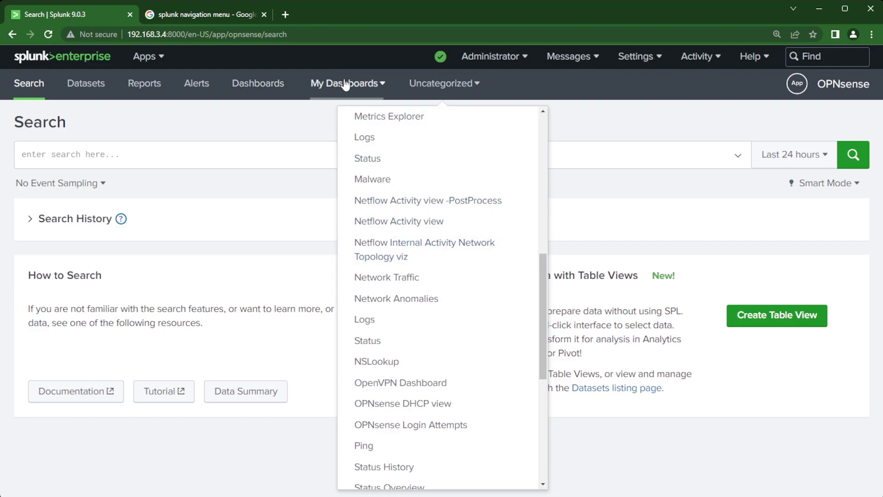
{"action": "left_click", "coordinate": [525, 85]}
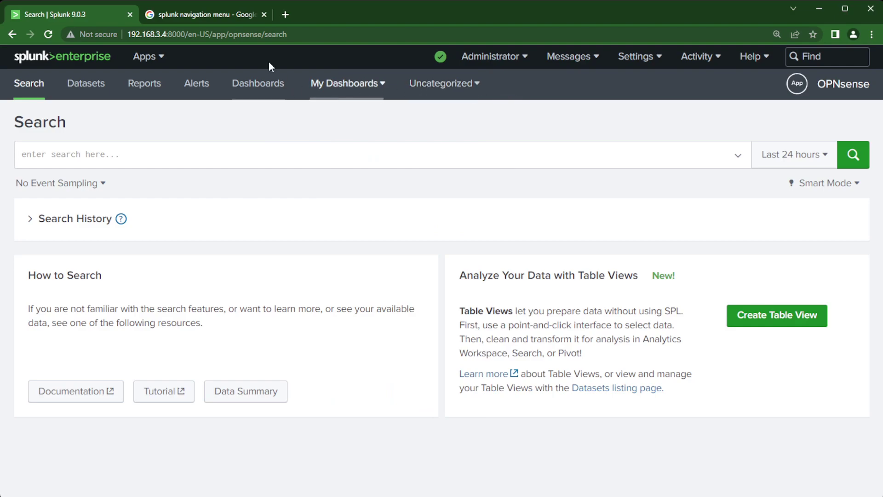
Return to the Google results for 'splunk navigation menu', dismissing the search suggestions
{"action": "left_click", "coordinate": [211, 15]}
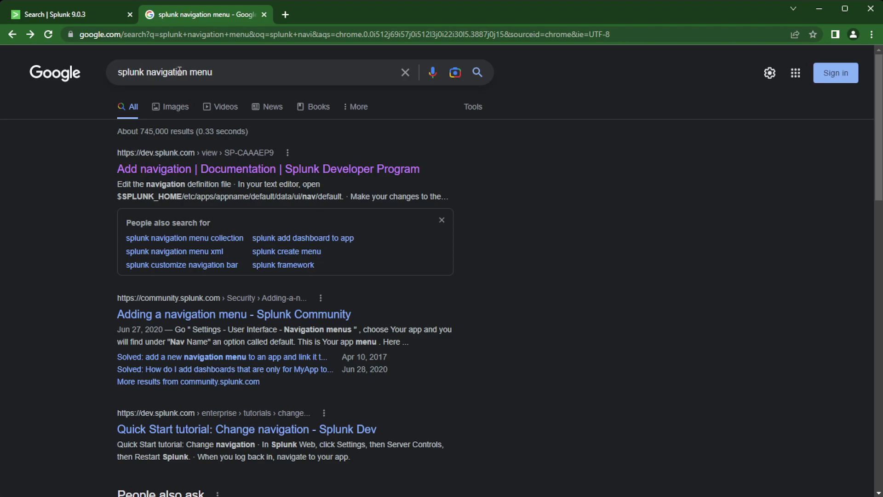
{"action": "left_click", "coordinate": [230, 74]}
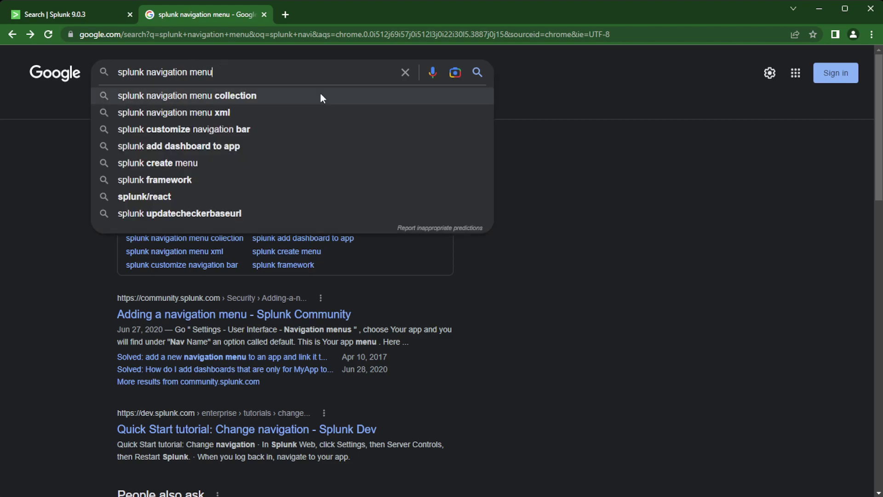
{"action": "left_click", "coordinate": [586, 82]}
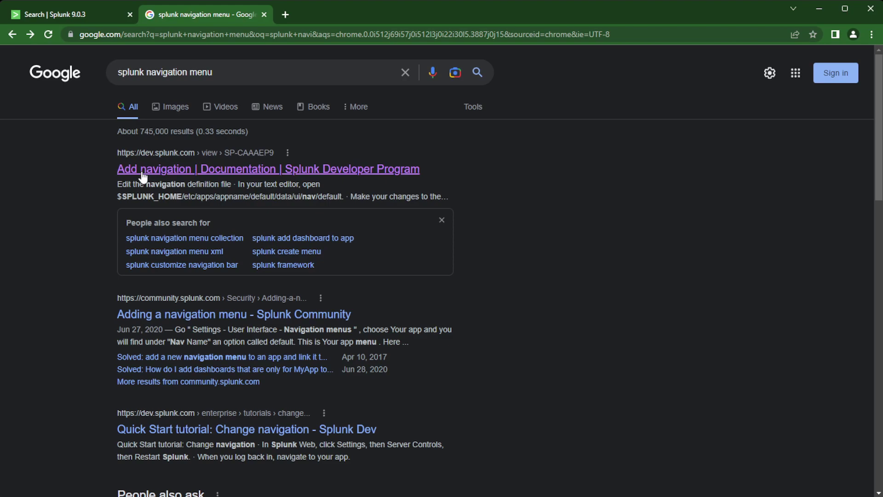
Open the Add navigation docs page and read its dashboard link and dynamic list XML examples
{"action": "left_click", "coordinate": [175, 173]}
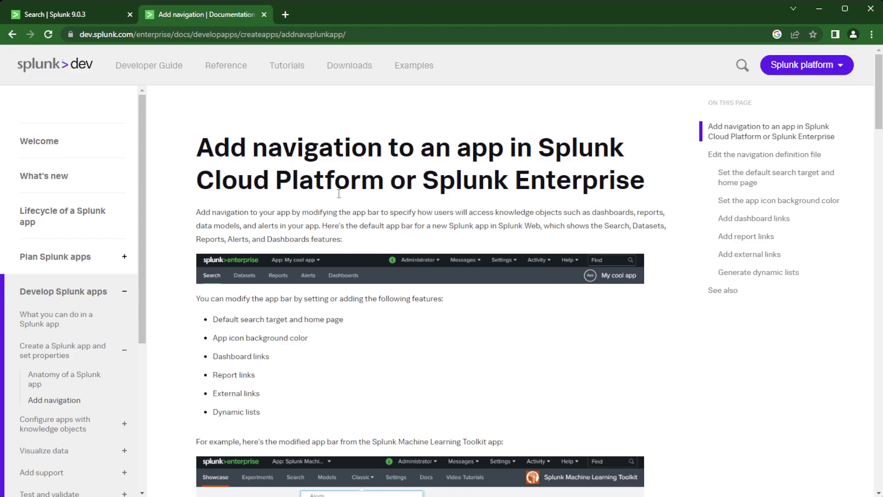
{"action": "scroll", "coordinate": [265, 141], "scroll_direction": "down", "scroll_amount": 3}
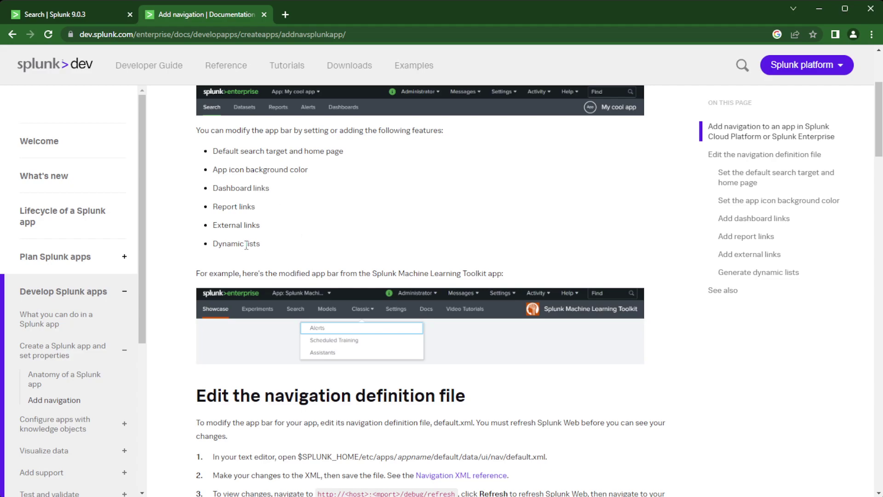
{"action": "scroll", "coordinate": [246, 245], "scroll_direction": "down", "scroll_amount": 3}
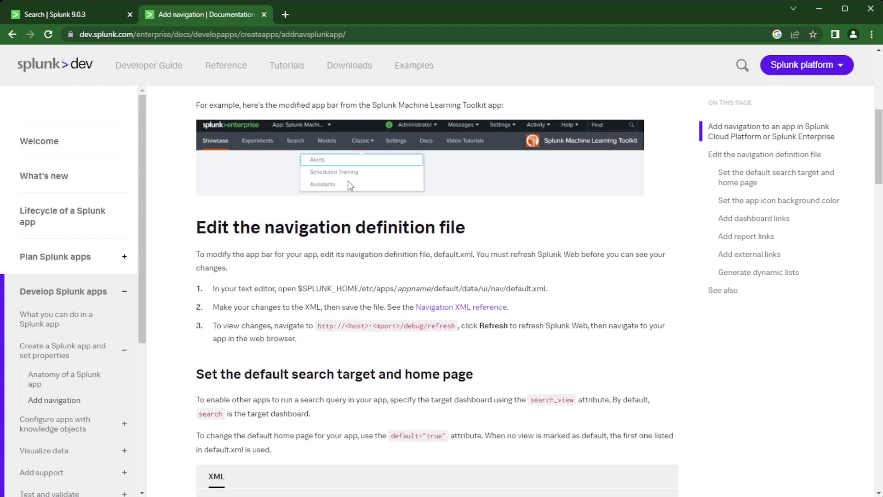
{"action": "scroll", "coordinate": [462, 263], "scroll_direction": "down", "scroll_amount": 2}
{"action": "scroll", "coordinate": [461, 263], "scroll_direction": "down", "scroll_amount": 5}
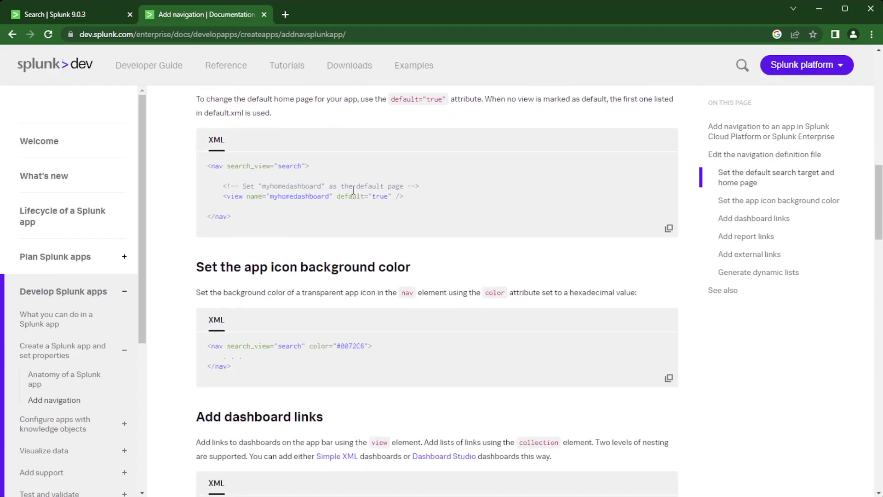
{"action": "scroll", "coordinate": [292, 180], "scroll_direction": "down", "scroll_amount": 2}
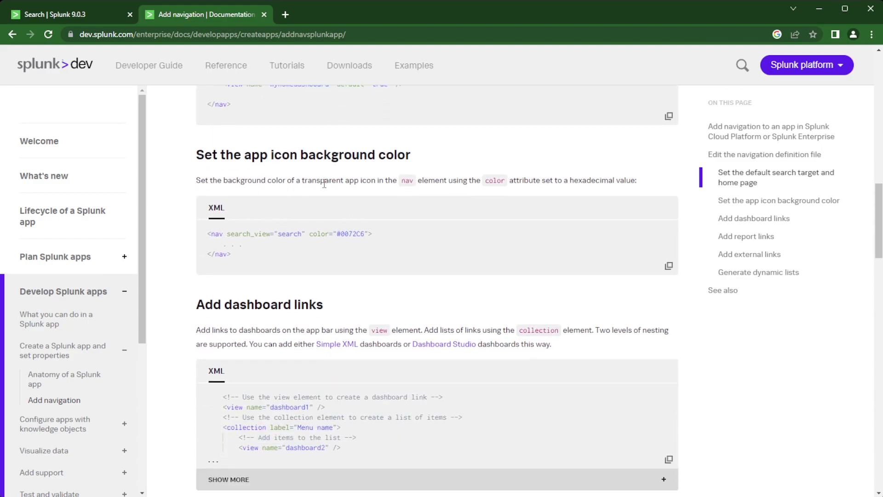
{"action": "scroll", "coordinate": [330, 192], "scroll_direction": "down", "scroll_amount": 2}
{"action": "scroll", "coordinate": [330, 192], "scroll_direction": "down", "scroll_amount": 1}
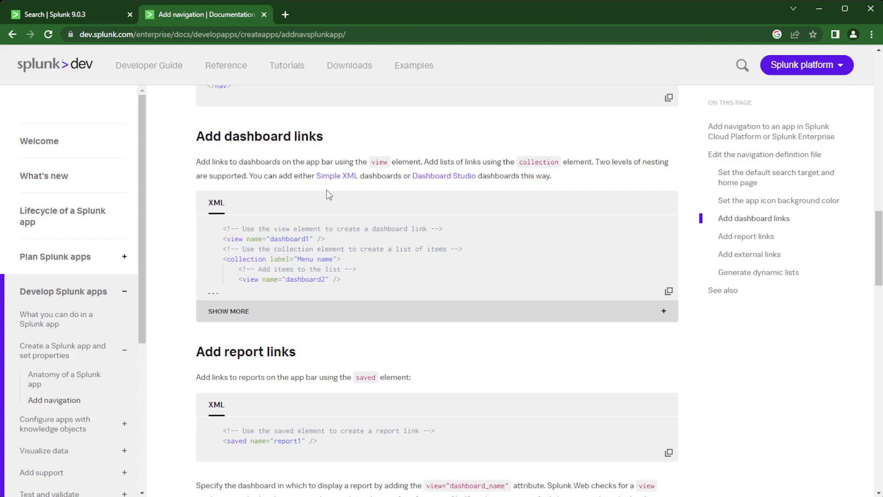
{"action": "scroll", "coordinate": [327, 194], "scroll_direction": "down", "scroll_amount": 8}
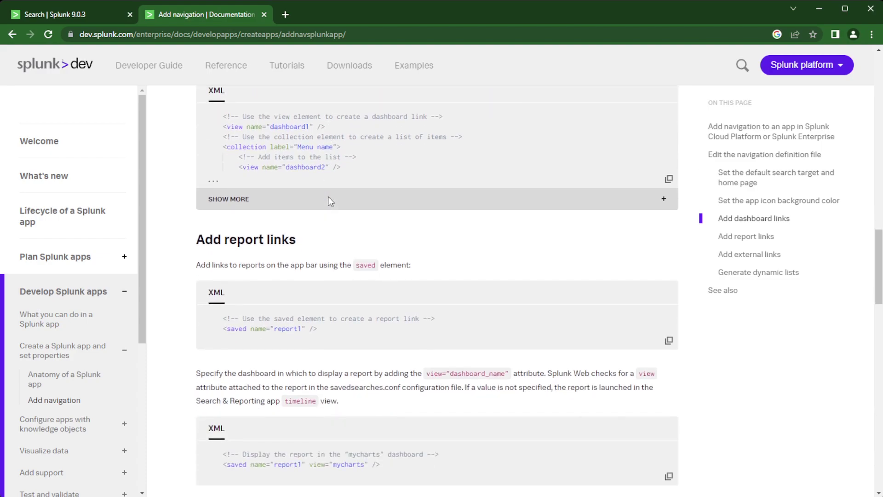
{"action": "scroll", "coordinate": [332, 199], "scroll_direction": "down", "scroll_amount": 3}
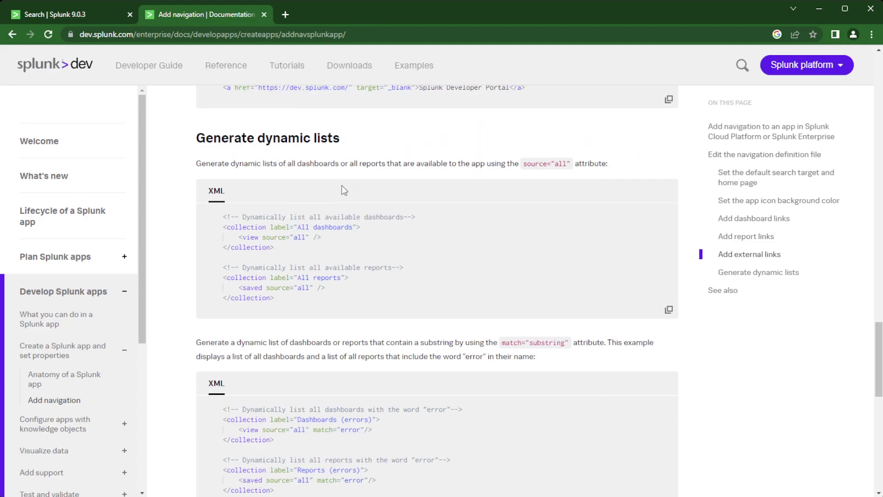
{"action": "scroll", "coordinate": [359, 230], "scroll_direction": "down", "scroll_amount": 1}
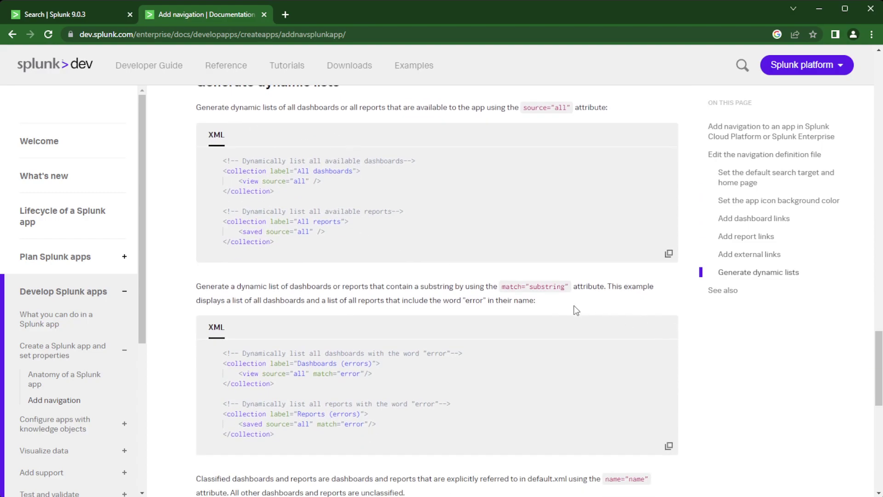
{"action": "scroll", "coordinate": [575, 310], "scroll_direction": "up", "scroll_amount": 1}
{"action": "scroll", "coordinate": [576, 310], "scroll_direction": "down", "scroll_amount": 4}
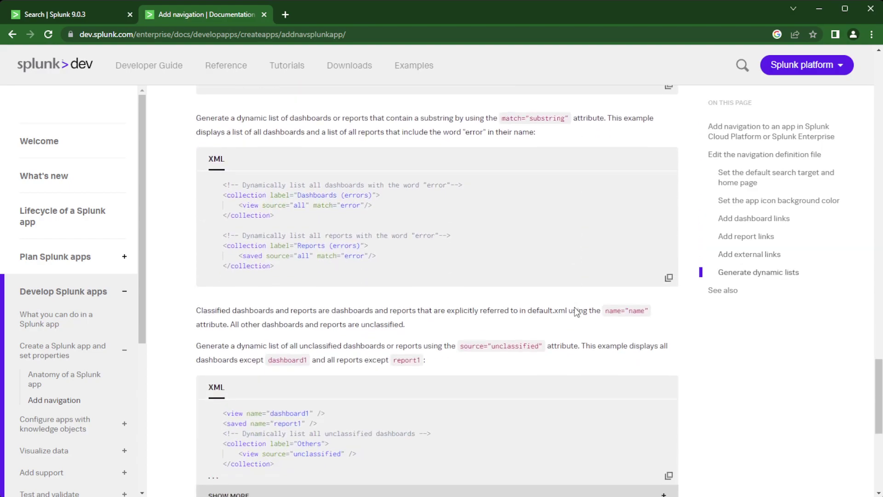
{"action": "scroll", "coordinate": [576, 311], "scroll_direction": "down", "scroll_amount": 2}
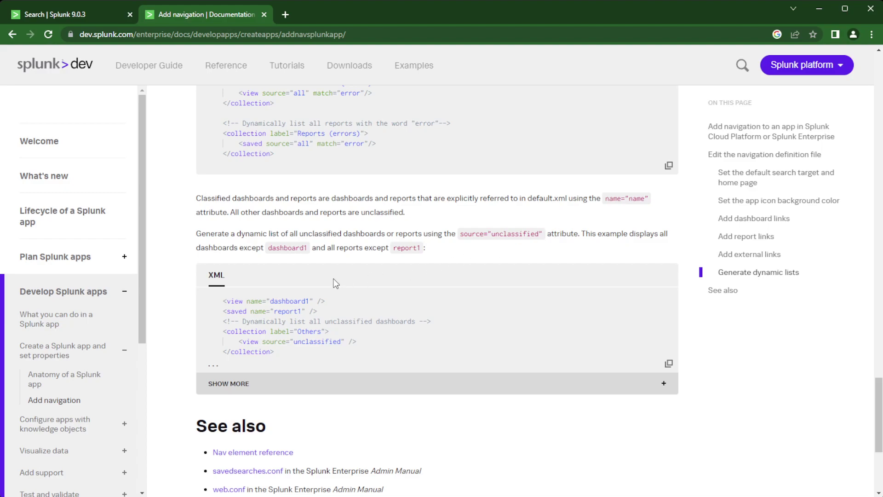
Highlight the dashboard1 view line in the XML example, then deselect it
{"action": "left_click_drag", "start_coordinate": [332, 303], "coordinate": [220, 302]}
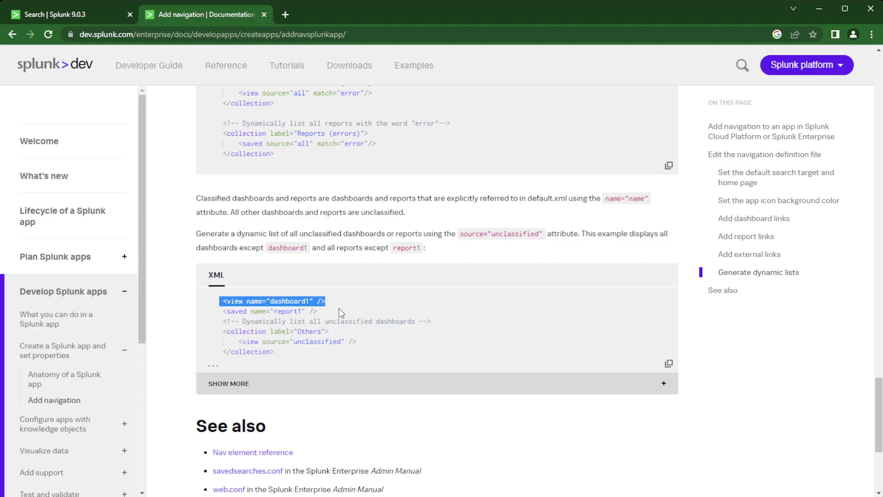
{"action": "left_click", "coordinate": [346, 298]}
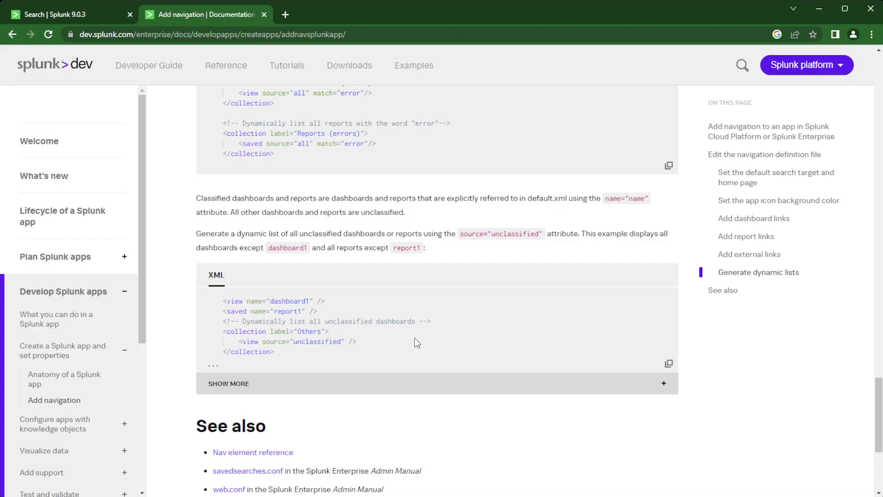
{"action": "scroll", "coordinate": [415, 338], "scroll_direction": "up", "scroll_amount": 20}
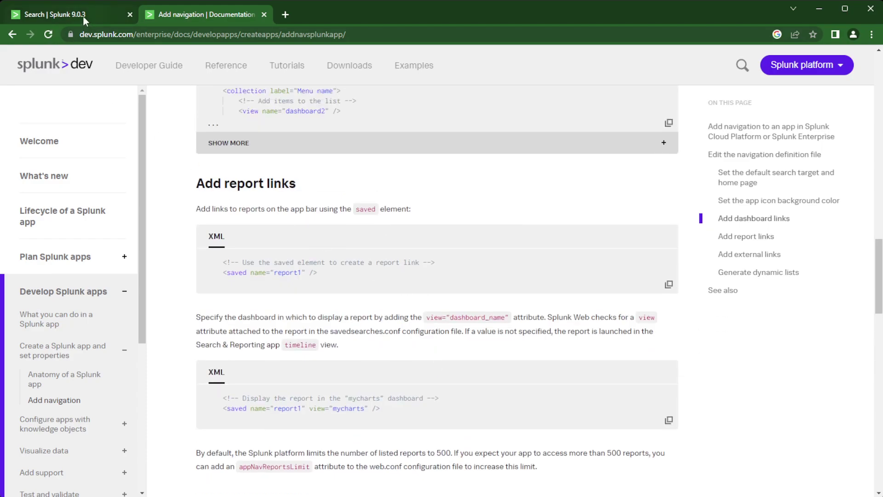
Return to the Splunk OPNsense Search page and drop down My Dashboards
{"action": "left_click", "coordinate": [83, 17]}
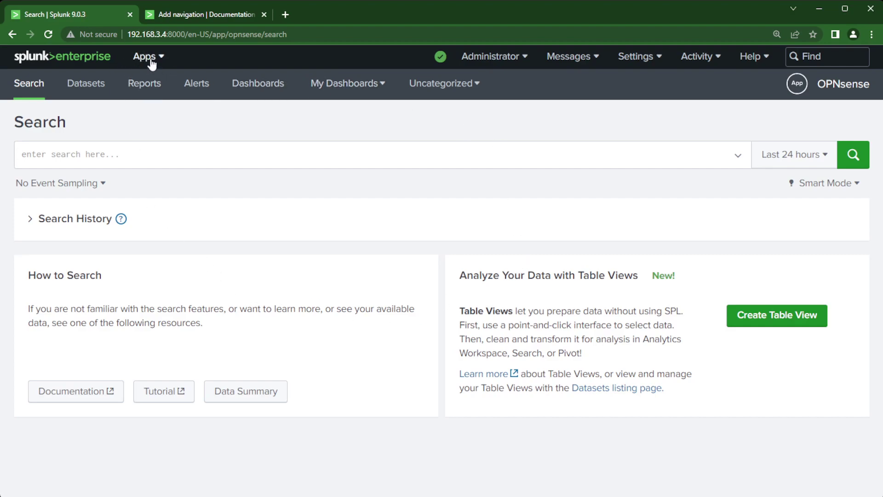
{"action": "left_click", "coordinate": [350, 86]}
Go to Settings > User interface > Navigation menus and open the opnsense app's default nav
{"action": "left_click", "coordinate": [638, 64]}
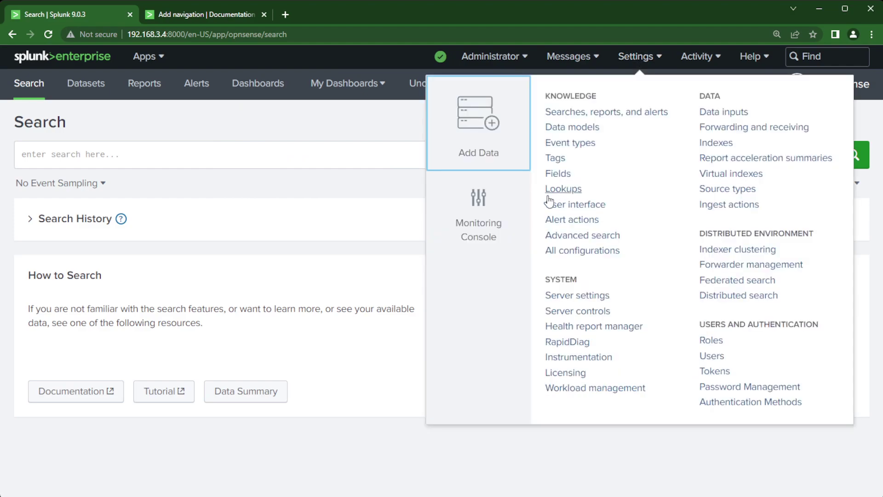
{"action": "left_click", "coordinate": [560, 208]}
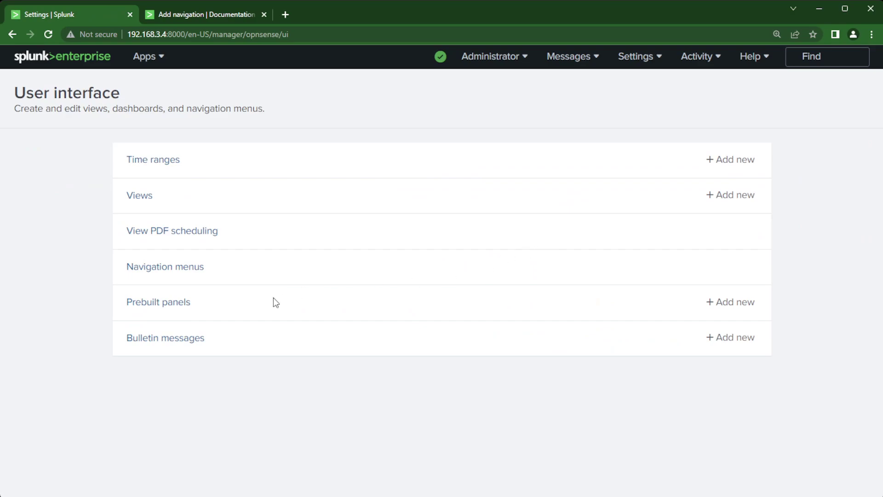
{"action": "left_click", "coordinate": [169, 273]}
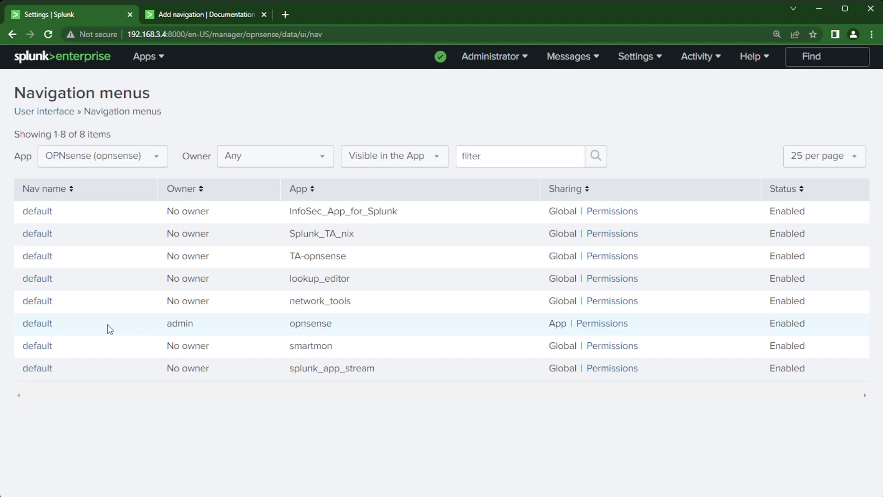
{"action": "left_click", "coordinate": [42, 329]}
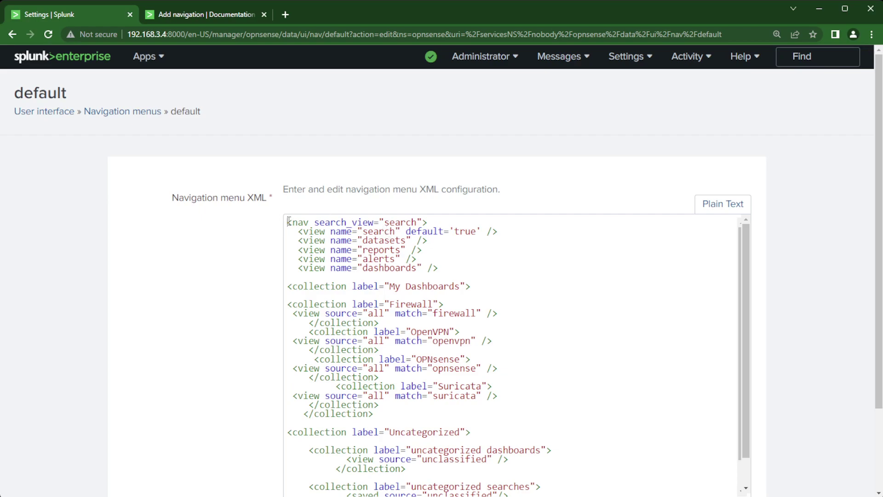
Inspect the default nav XML, highlighting the top view entries, OPNsense label and Firewall view line
{"action": "left_click_drag", "start_coordinate": [287, 221], "coordinate": [480, 267]}
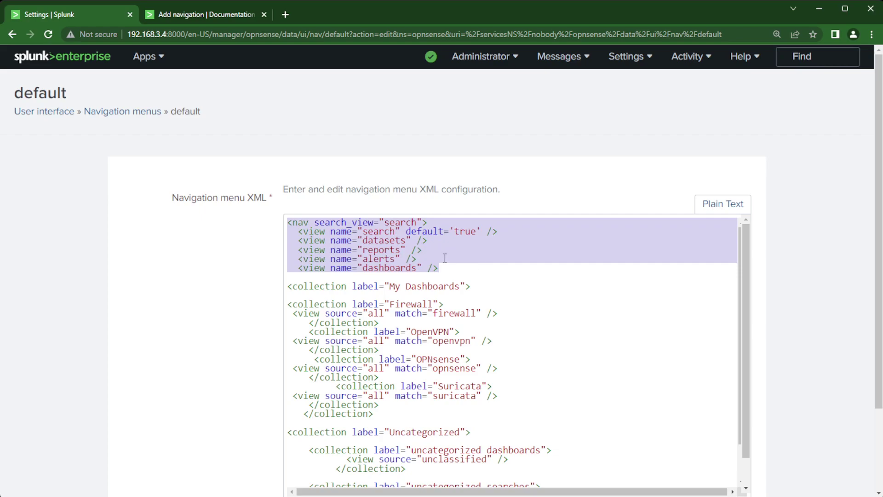
{"action": "left_click", "coordinate": [434, 237]}
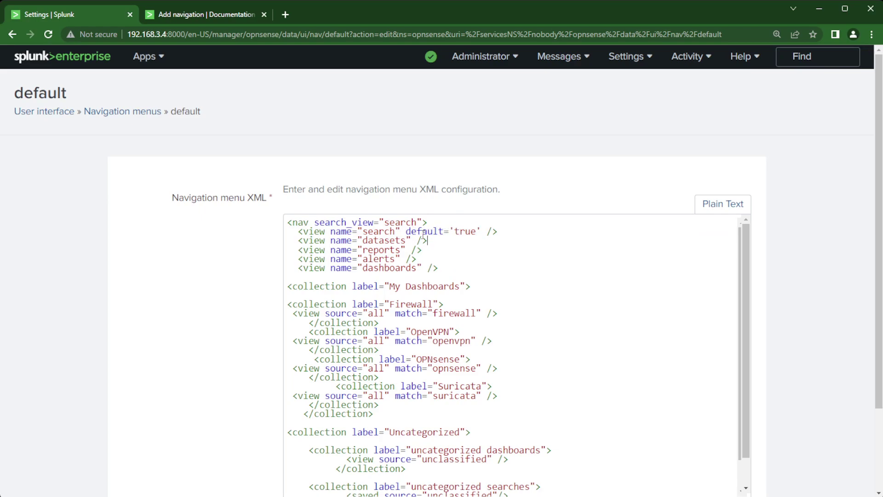
{"action": "scroll", "coordinate": [485, 294], "scroll_direction": "down", "scroll_amount": 1}
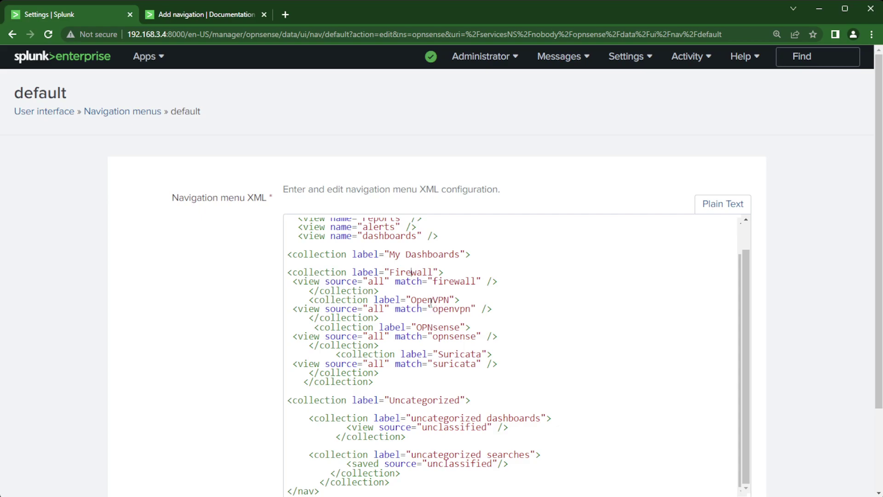
{"action": "left_click", "coordinate": [433, 327]}
{"action": "double_click", "coordinate": [313, 281]}
Duplicate the Suricata collection block as a new collection labelled Netflow, matching netflow
{"action": "left_click_drag", "start_coordinate": [379, 373], "coordinate": [289, 355]}
{"action": "key", "text": "ctrl+c"}
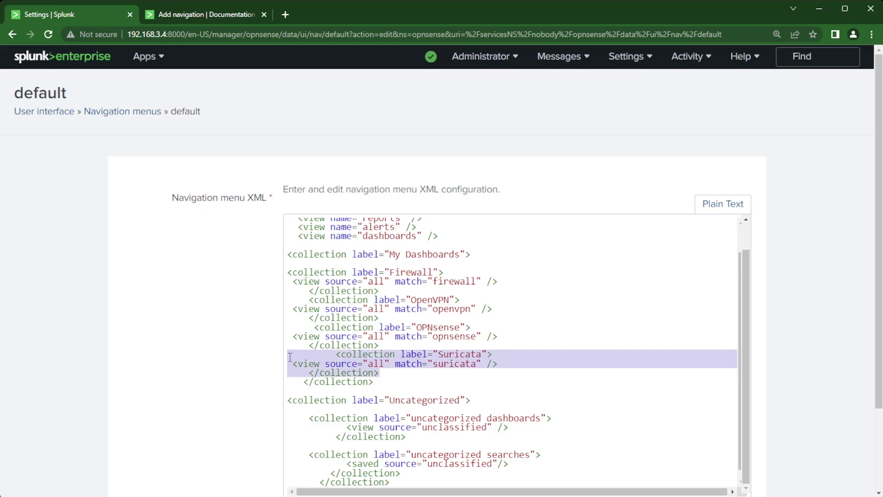
{"action": "left_click", "coordinate": [387, 372]}
{"action": "key", "text": "Return"}
{"action": "key", "text": "ctrl+v"}
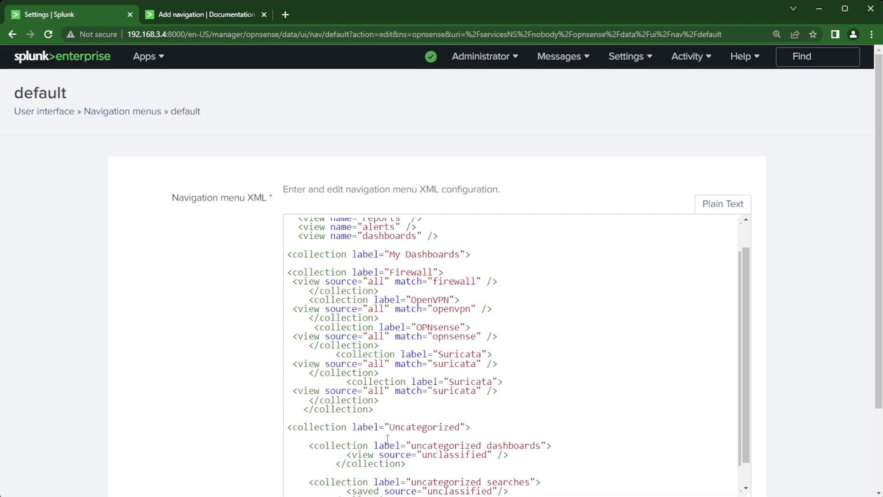
{"action": "key", "text": "BackSpace"}
{"action": "key", "text": "BackSpace"}
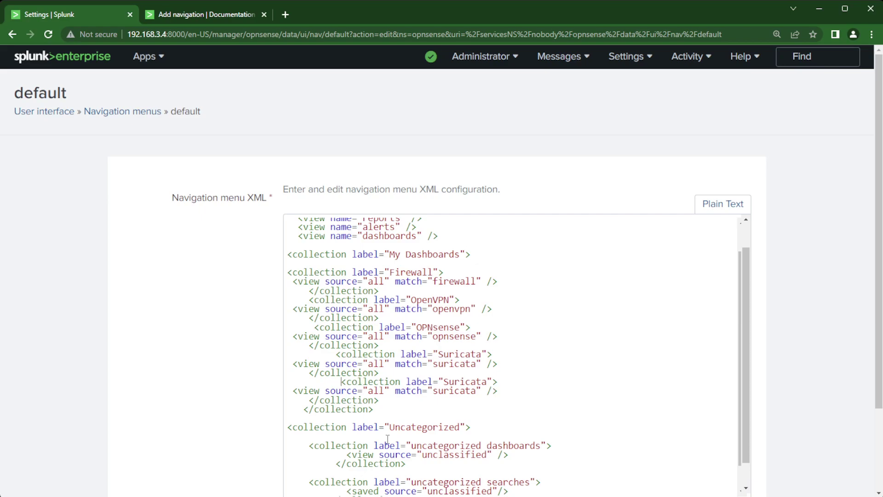
{"action": "double_click", "coordinate": [460, 382]}
{"action": "type", "text": "N"}
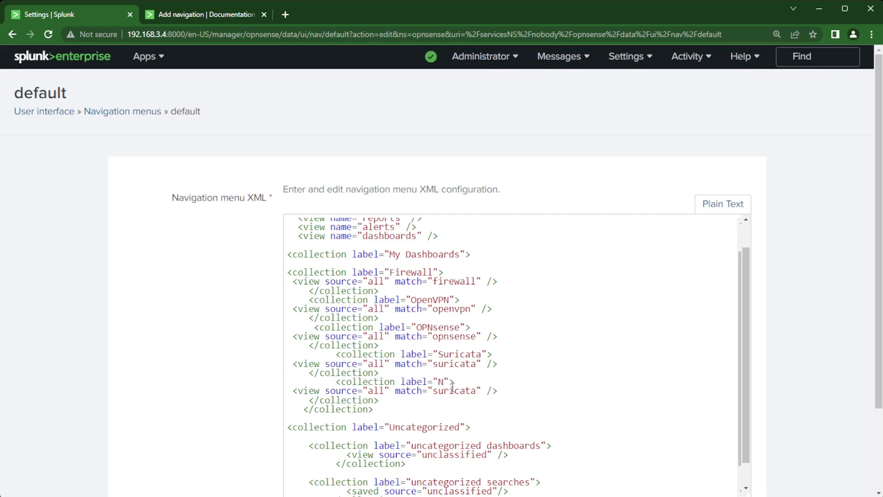
{"action": "type", "text": "etflow"}
{"action": "double_click", "coordinate": [454, 391]}
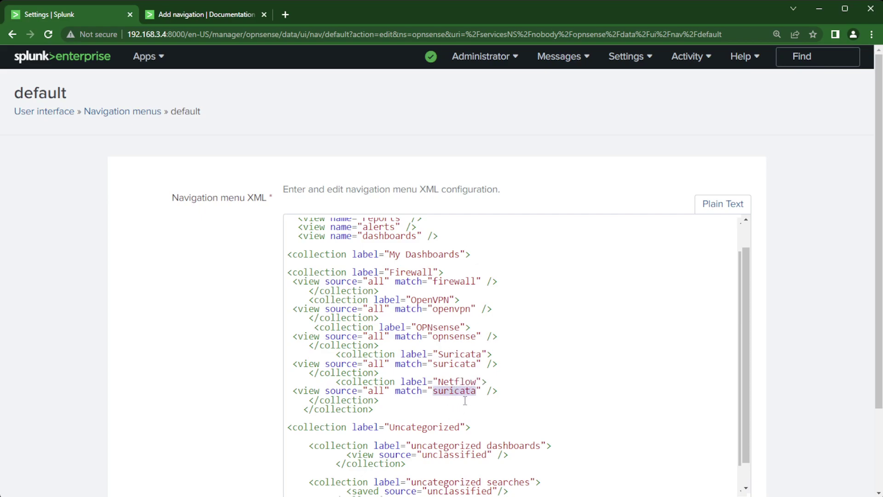
{"action": "type", "text": "netflow"}
Point out the unclassified dashboards and saved searches lines further down the XML
{"action": "scroll", "coordinate": [470, 388], "scroll_direction": "down", "scroll_amount": 1}
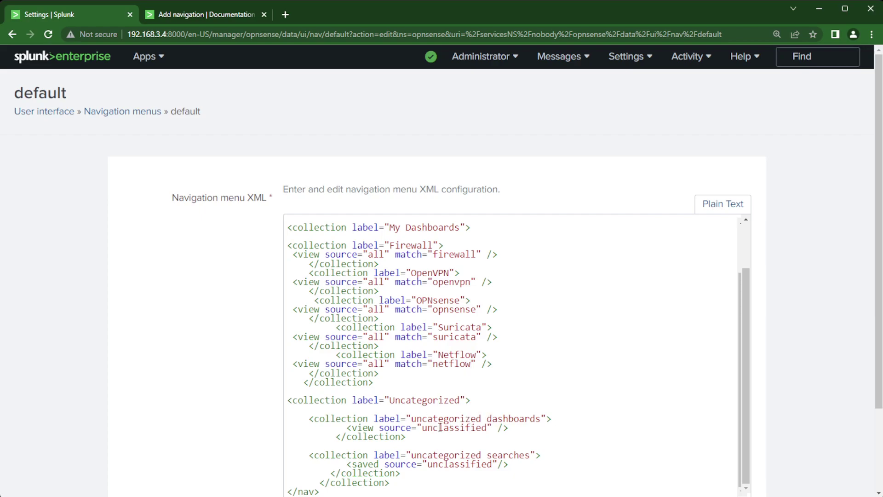
{"action": "double_click", "coordinate": [366, 427]}
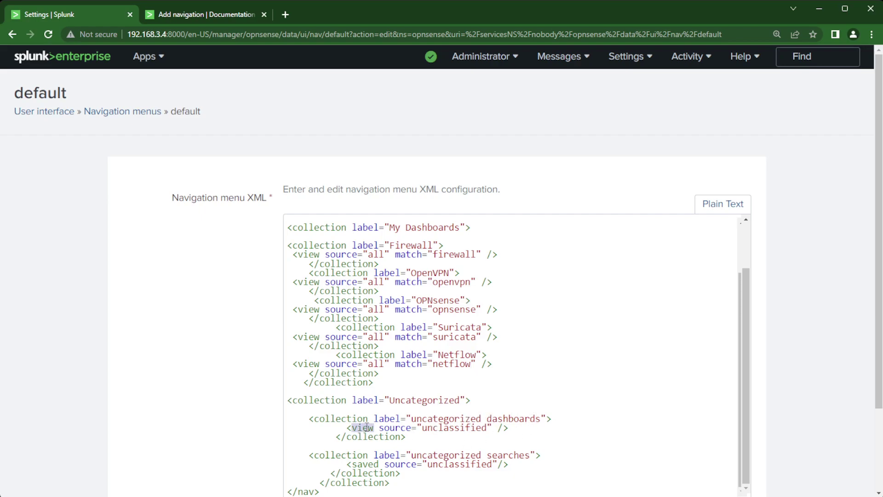
{"action": "double_click", "coordinate": [363, 465]}
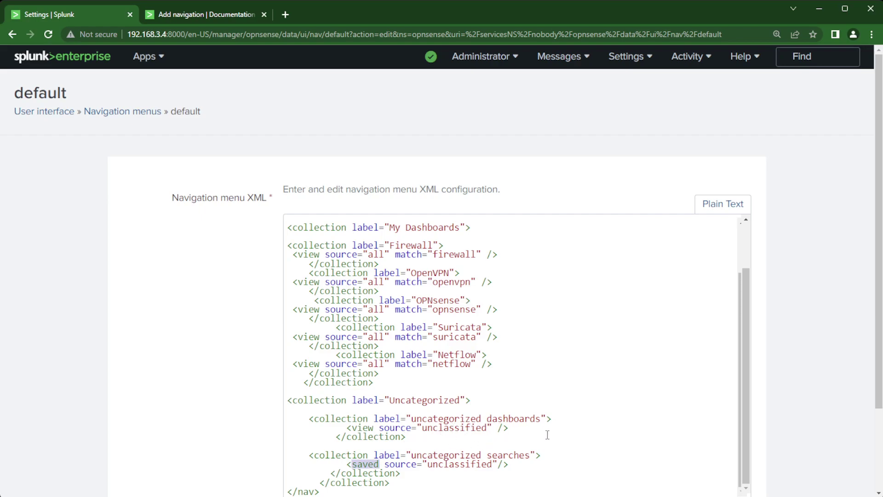
{"action": "scroll", "coordinate": [807, 426], "scroll_direction": "down", "scroll_amount": 2}
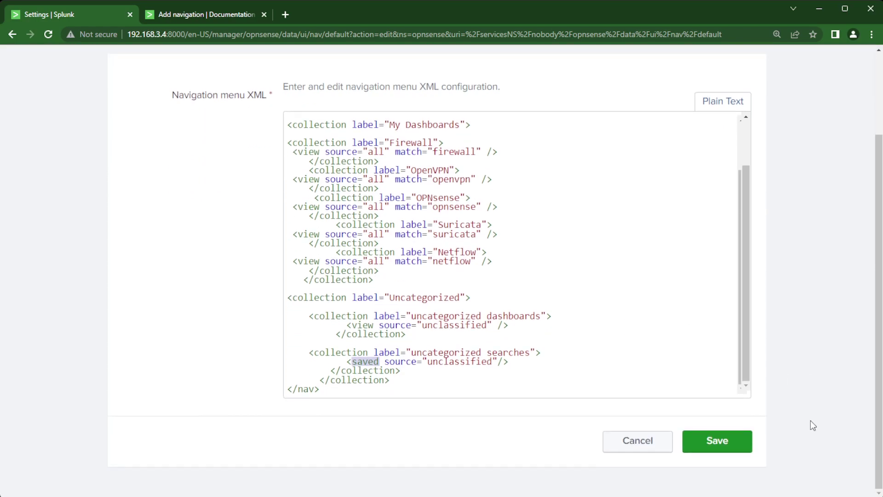
Save the OPNsense nav XML, then open Netflow Activity view -PostProcess from My Dashboards > Netflow
{"action": "left_click", "coordinate": [709, 449]}
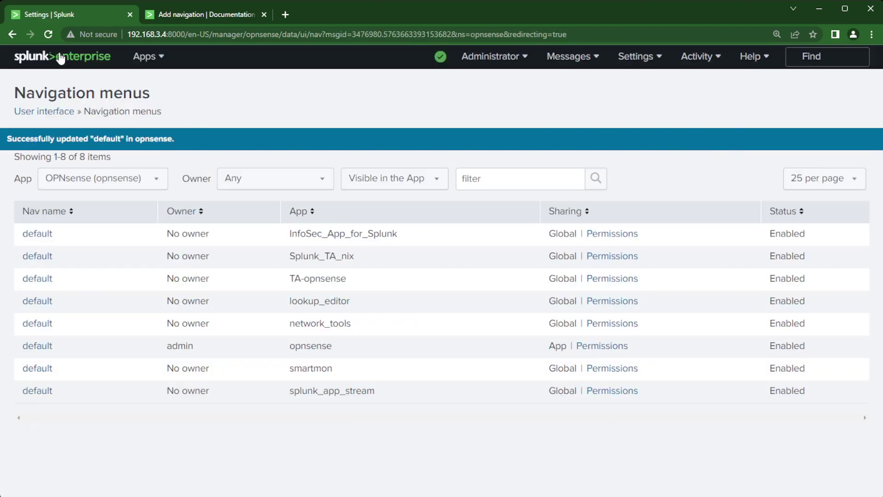
{"action": "left_click", "coordinate": [144, 57]}
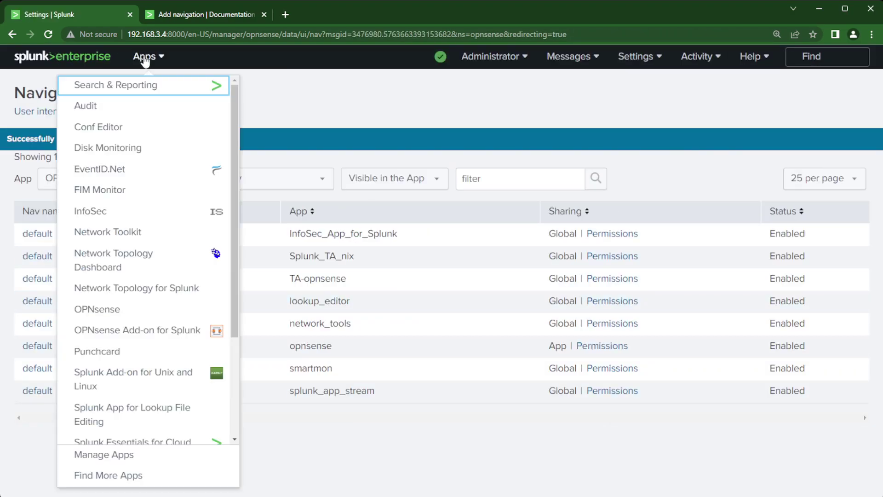
{"action": "left_click", "coordinate": [103, 309]}
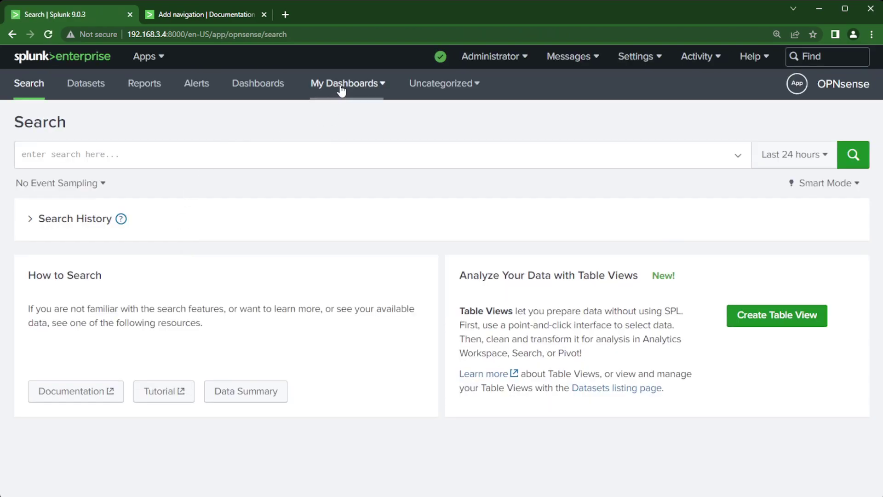
{"action": "left_click", "coordinate": [341, 88]}
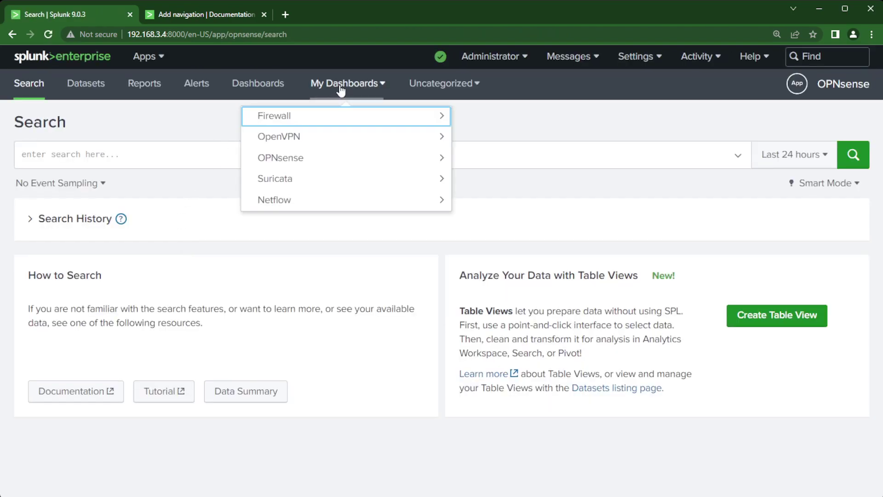
{"action": "left_click", "coordinate": [275, 203]}
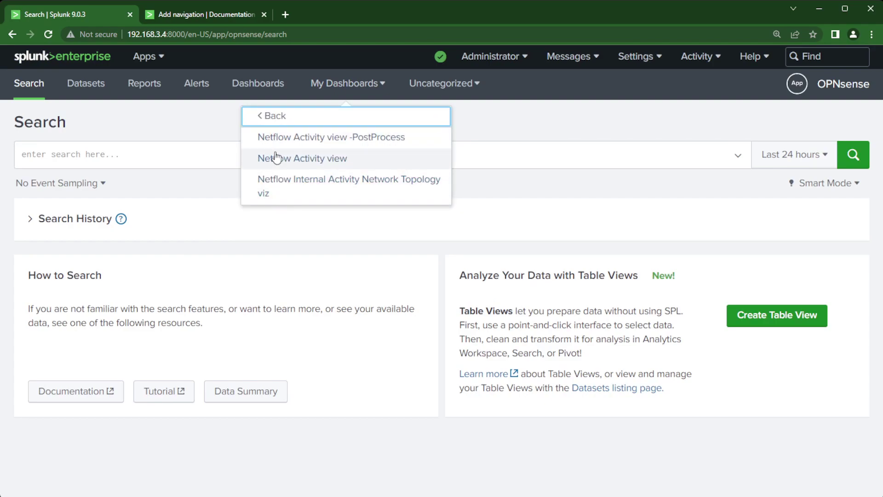
{"action": "left_click", "coordinate": [307, 138]}
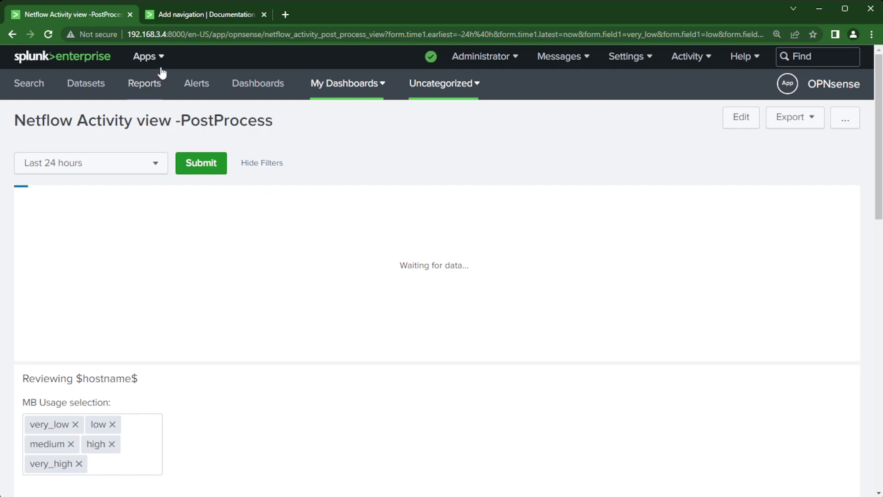
Switch to the Audit app and view its Dashboards menu
{"action": "left_click", "coordinate": [144, 57]}
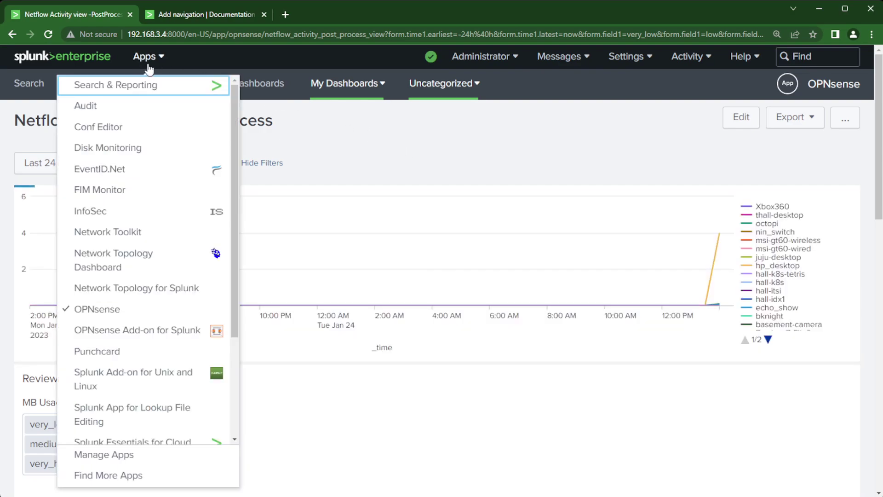
{"action": "left_click", "coordinate": [90, 110]}
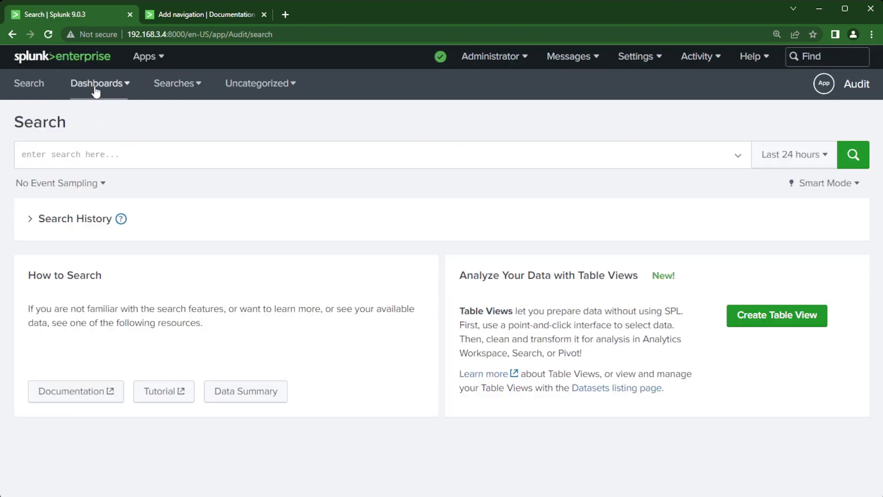
{"action": "left_click", "coordinate": [96, 90]}
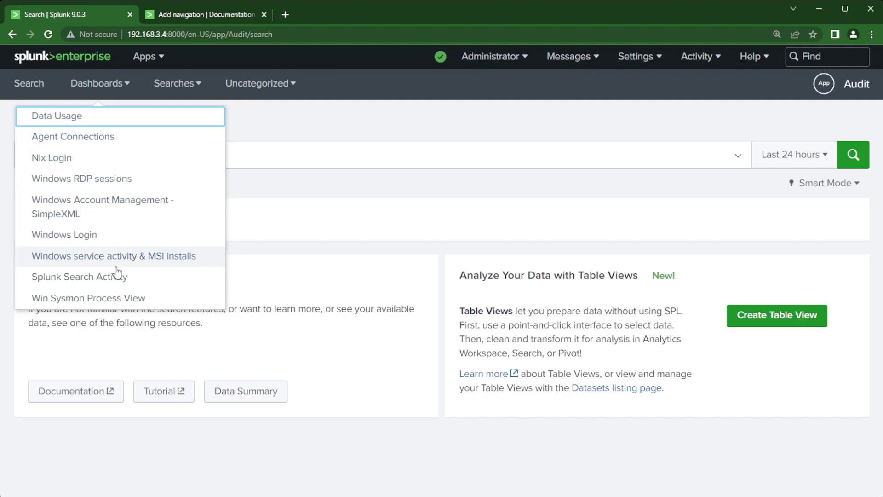
Browse the Audit app's Searches > Audit list, the Uncategorized menu, and Dashboards again
{"action": "left_click", "coordinate": [173, 87]}
{"action": "left_click", "coordinate": [123, 117]}
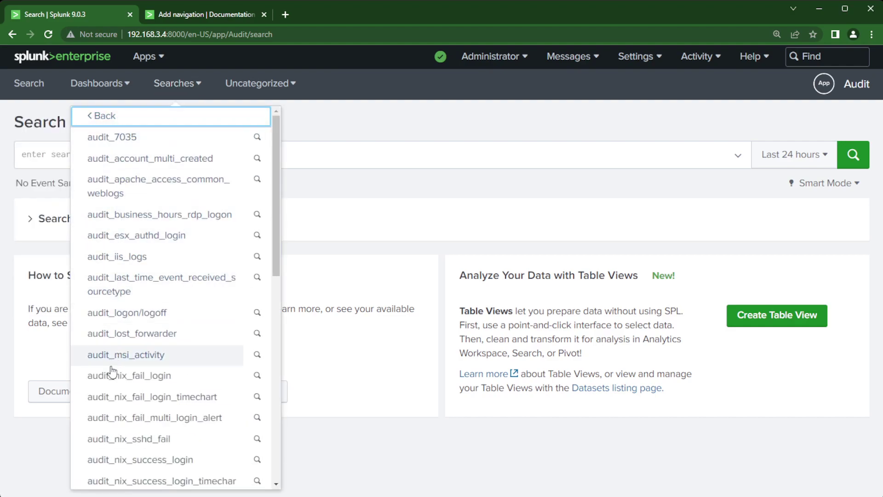
{"action": "scroll", "coordinate": [118, 396], "scroll_direction": "down", "scroll_amount": 8}
{"action": "scroll", "coordinate": [118, 393], "scroll_direction": "down", "scroll_amount": 2}
{"action": "scroll", "coordinate": [118, 393], "scroll_direction": "up", "scroll_amount": 10}
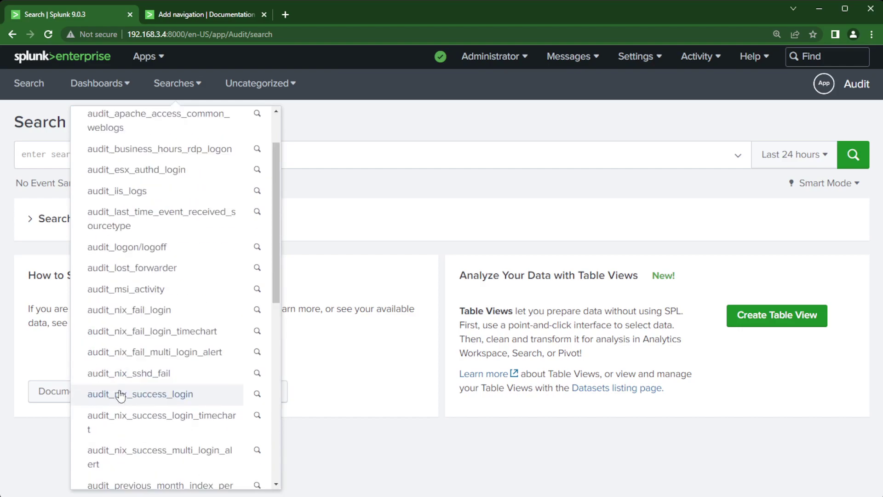
{"action": "left_click", "coordinate": [230, 85]}
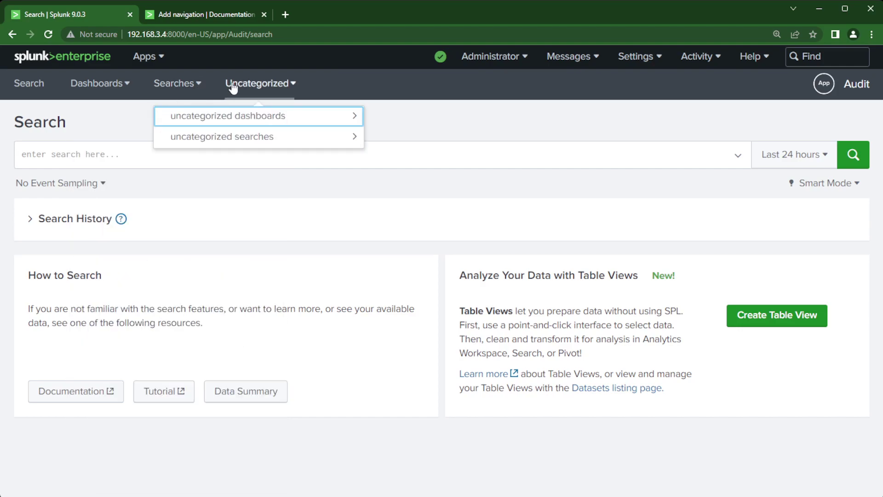
{"action": "left_click", "coordinate": [97, 88]}
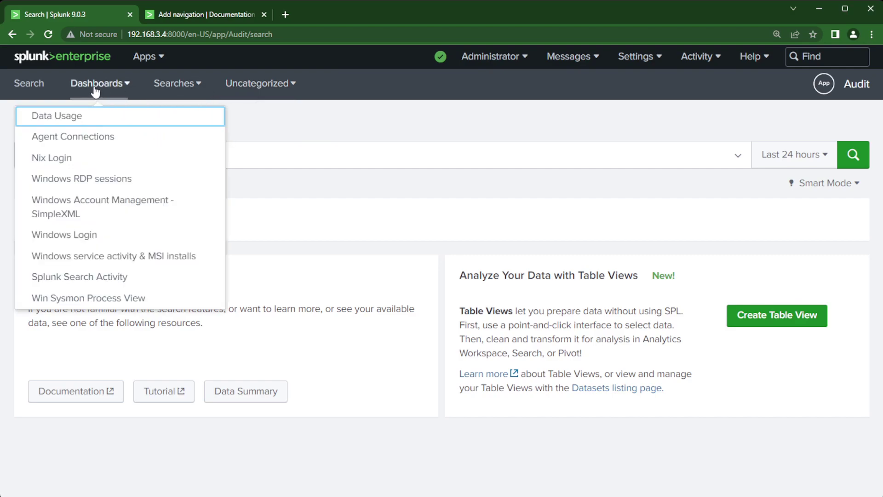
Open the Audit app's 'default' entry under Settings > User interface > Navigation menus
{"action": "left_click", "coordinate": [634, 68]}
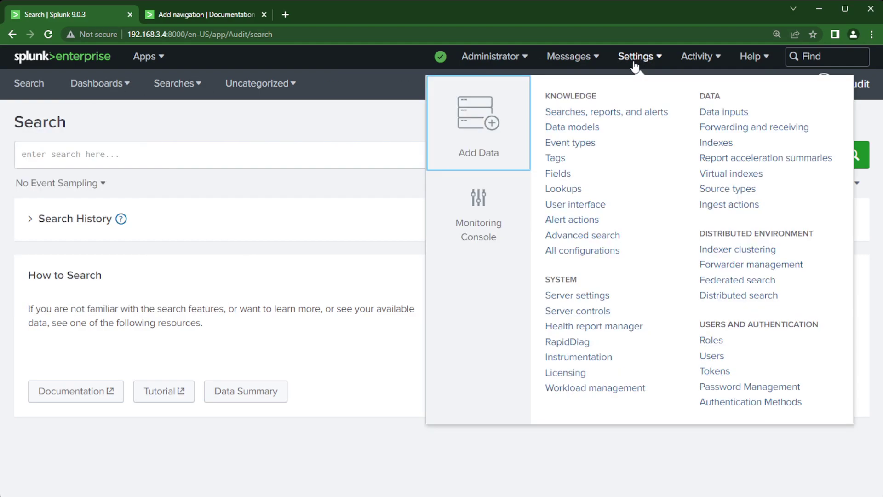
{"action": "left_click", "coordinate": [564, 211]}
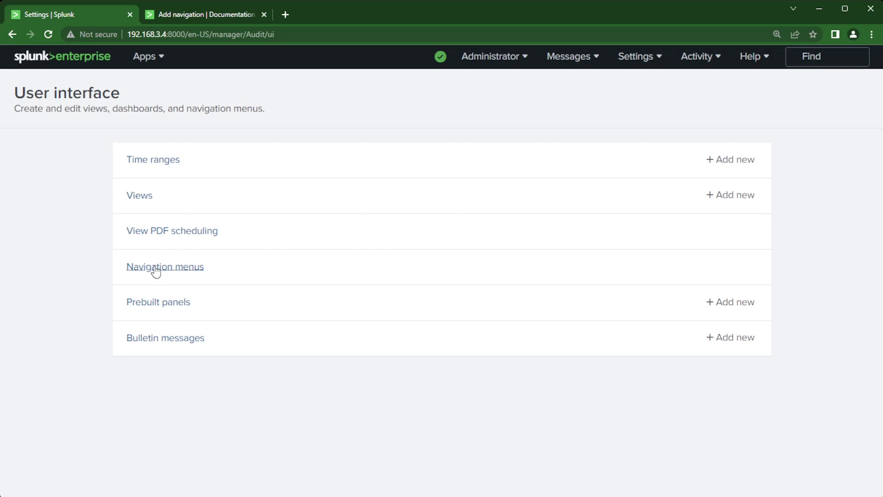
{"action": "left_click", "coordinate": [155, 271]}
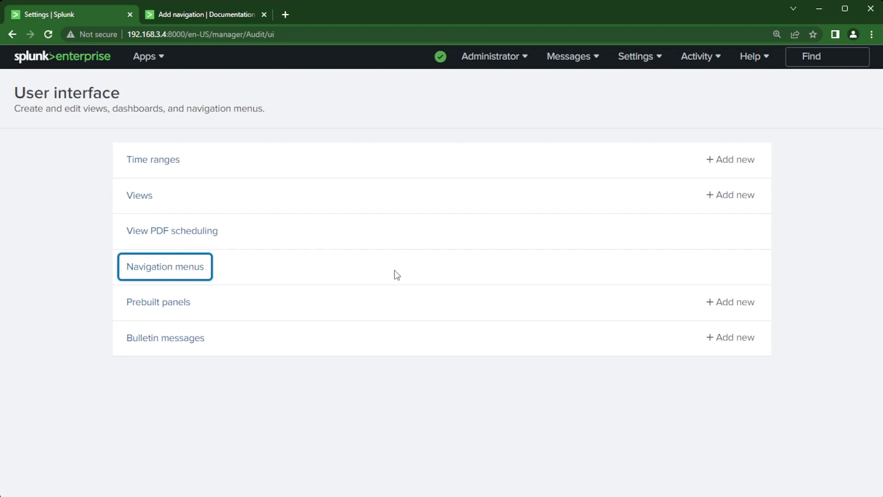
{"action": "left_click", "coordinate": [165, 270]}
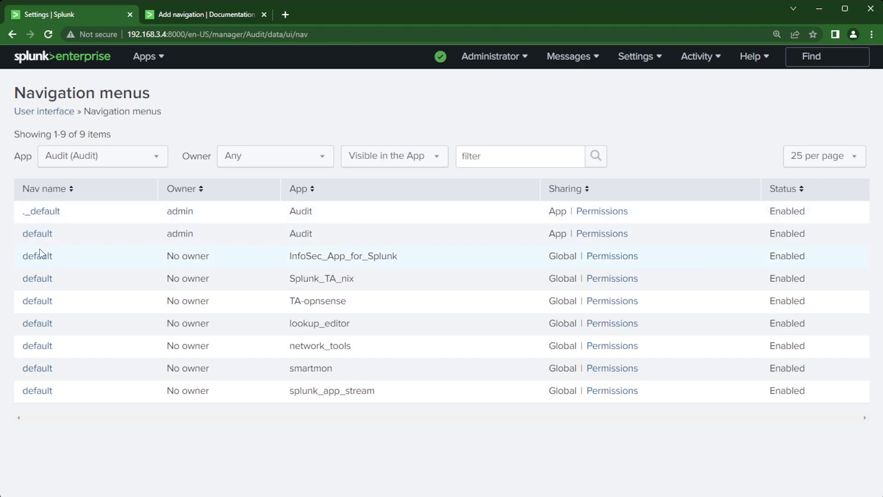
{"action": "left_click", "coordinate": [35, 238]}
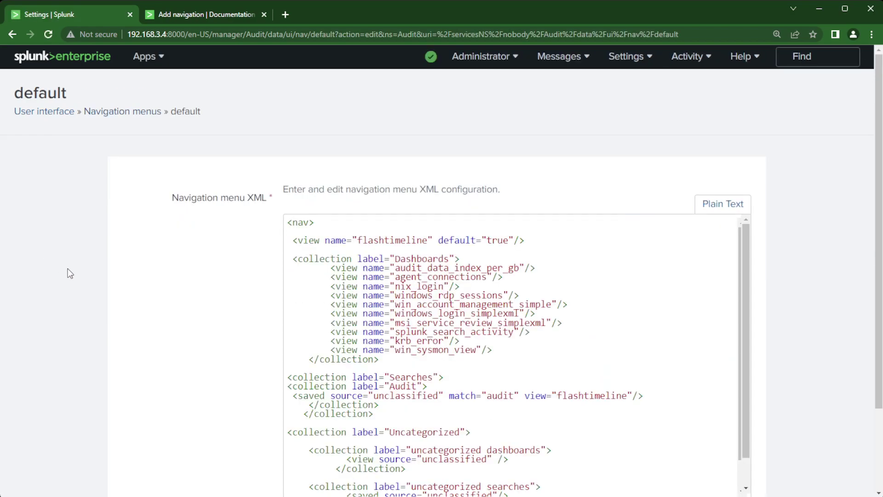
Scroll through the Audit nav XML and inspect the view entries in the Dashboards collection
{"action": "scroll", "coordinate": [269, 328], "scroll_direction": "down", "scroll_amount": 1}
{"action": "scroll", "coordinate": [269, 327], "scroll_direction": "down", "scroll_amount": 1}
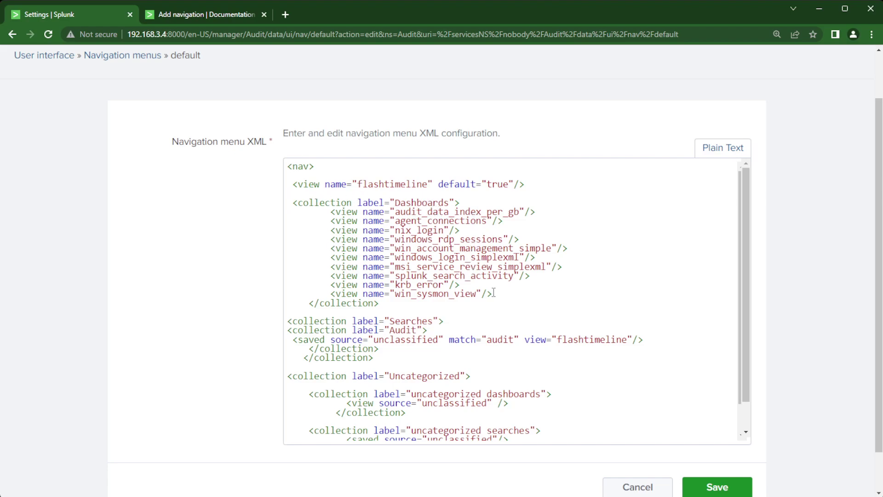
{"action": "left_click_drag", "start_coordinate": [493, 293], "coordinate": [317, 218]}
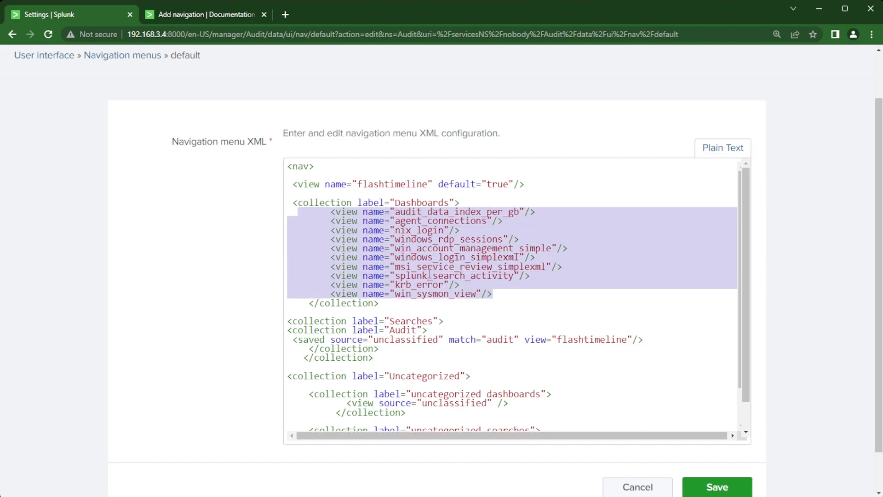
{"action": "left_click", "coordinate": [488, 297]}
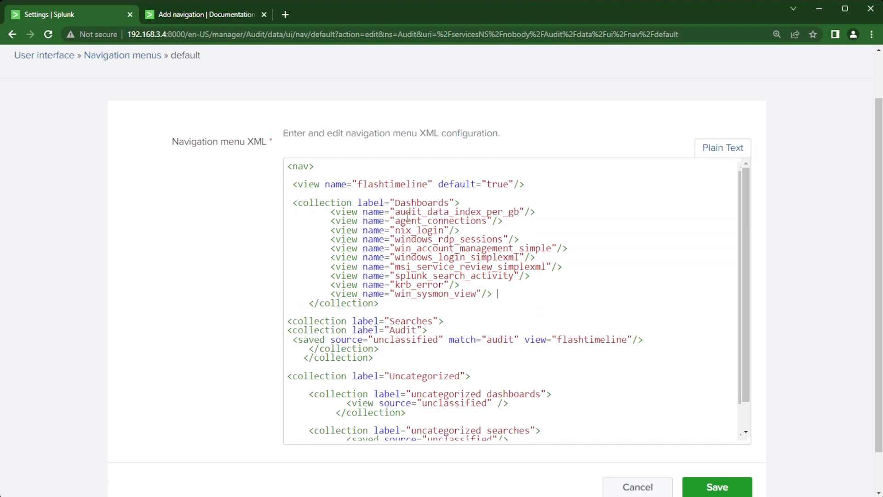
Review the Searches collection's nested Audit saved-search rule, then save the Audit navigation XML
{"action": "scroll", "coordinate": [416, 221], "scroll_direction": "down", "scroll_amount": 1}
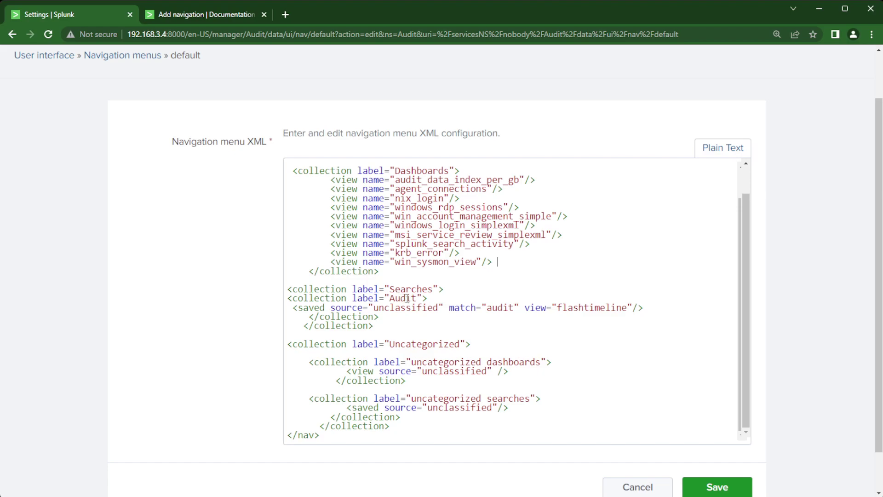
{"action": "left_click", "coordinate": [504, 306]}
{"action": "scroll", "coordinate": [385, 380], "scroll_direction": "down", "scroll_amount": 1}
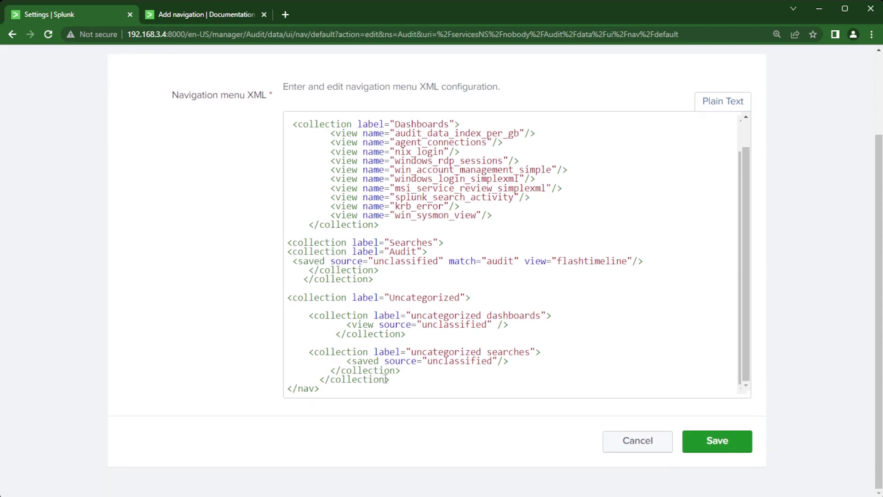
{"action": "left_click", "coordinate": [715, 439]}
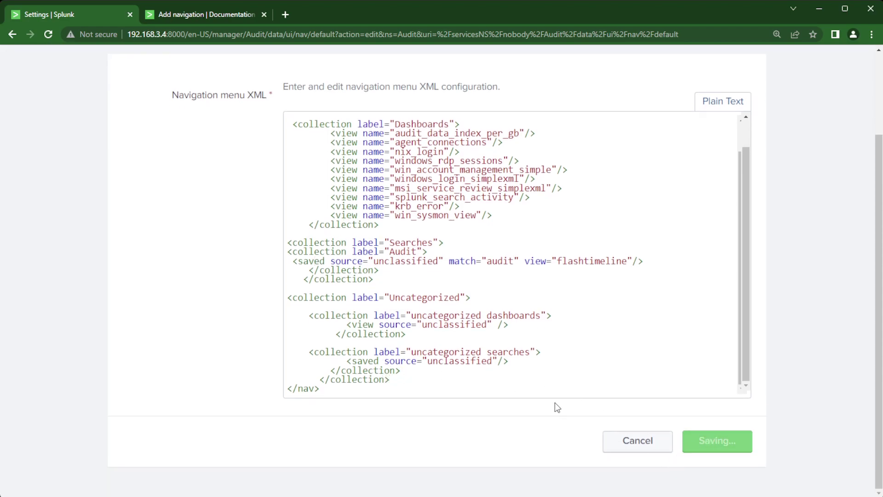